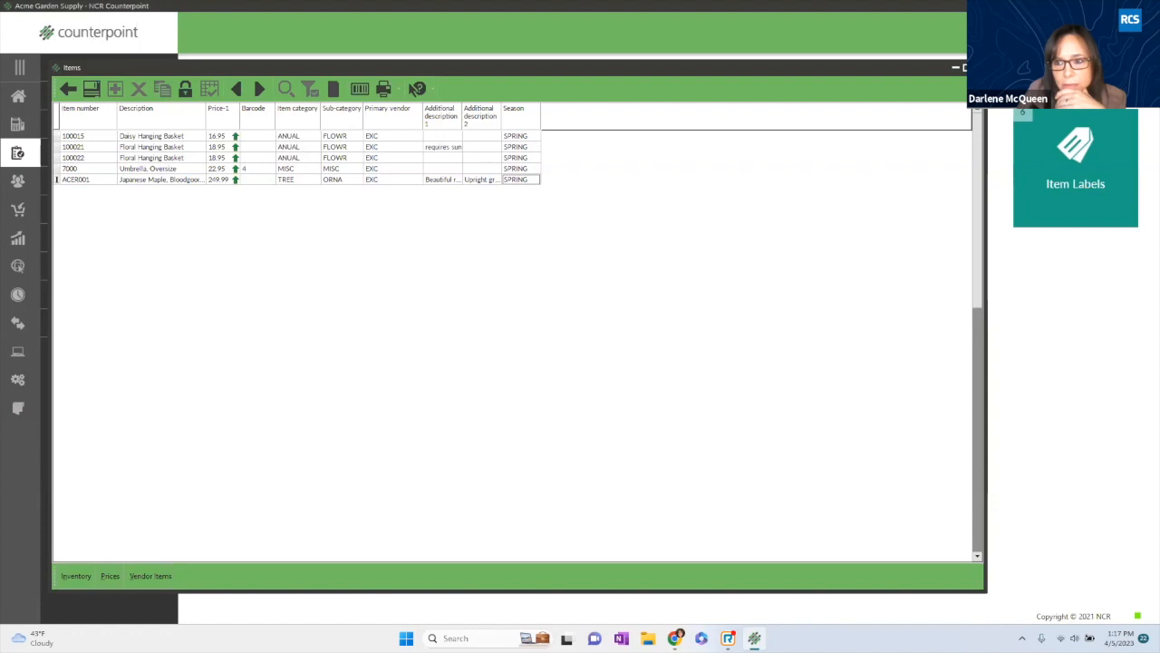
Close the Items window and return to the home screen.
click(614, 345)
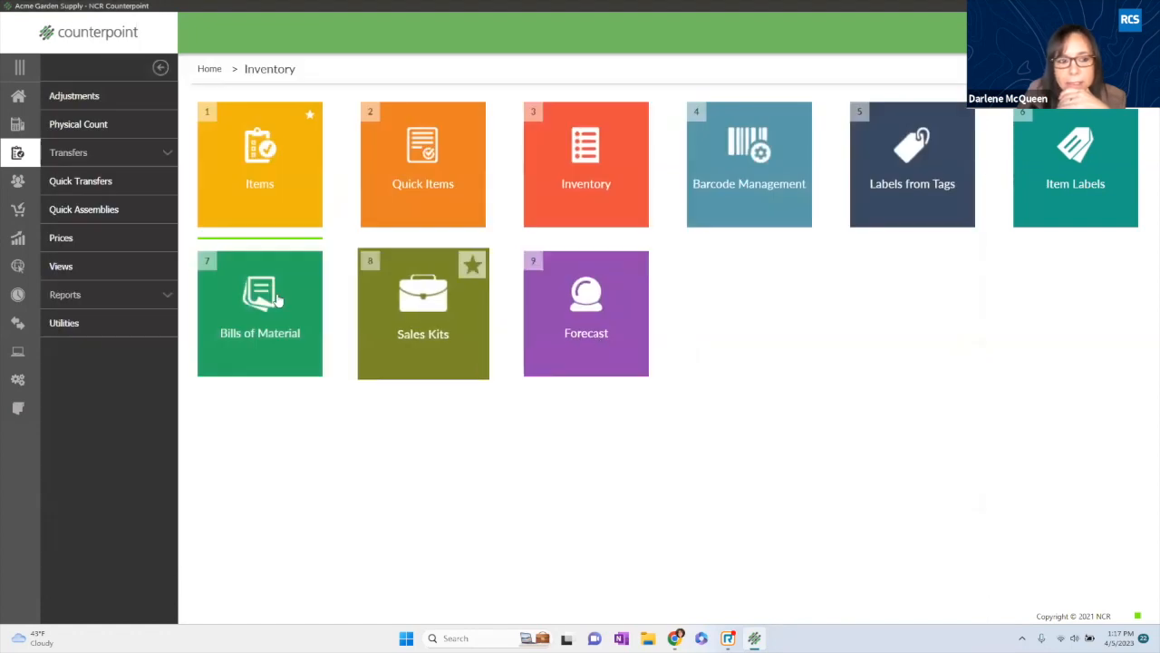
click(18, 96)
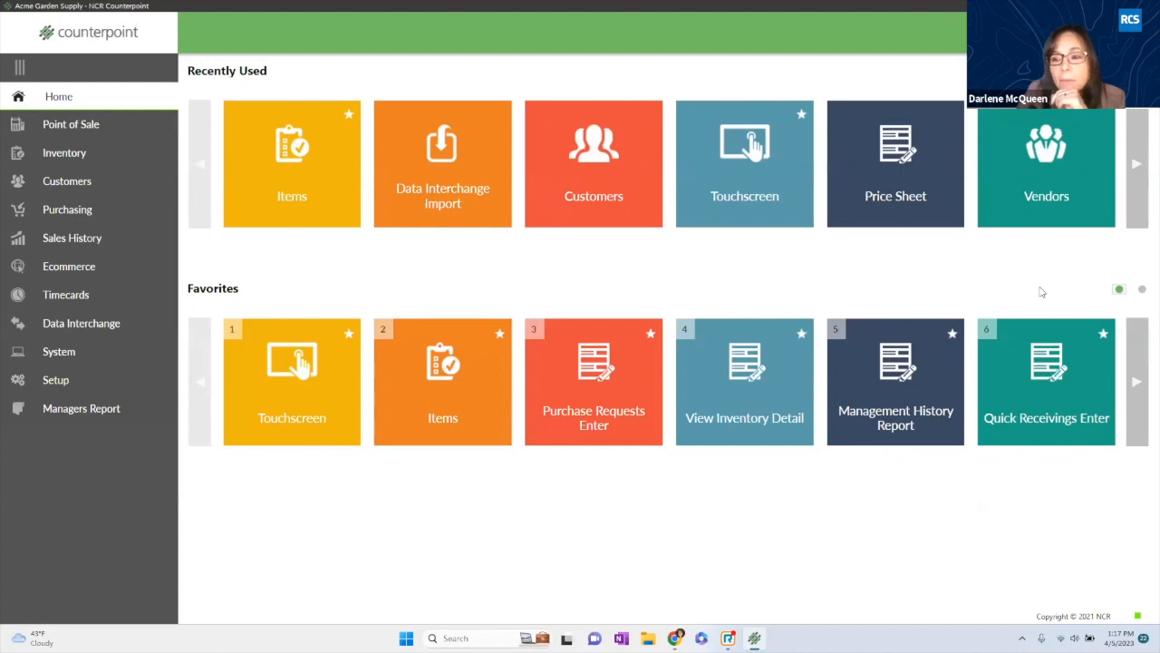
Search the program functions for "price", open Price Sheet from the results, and close it again.
click(1011, 33)
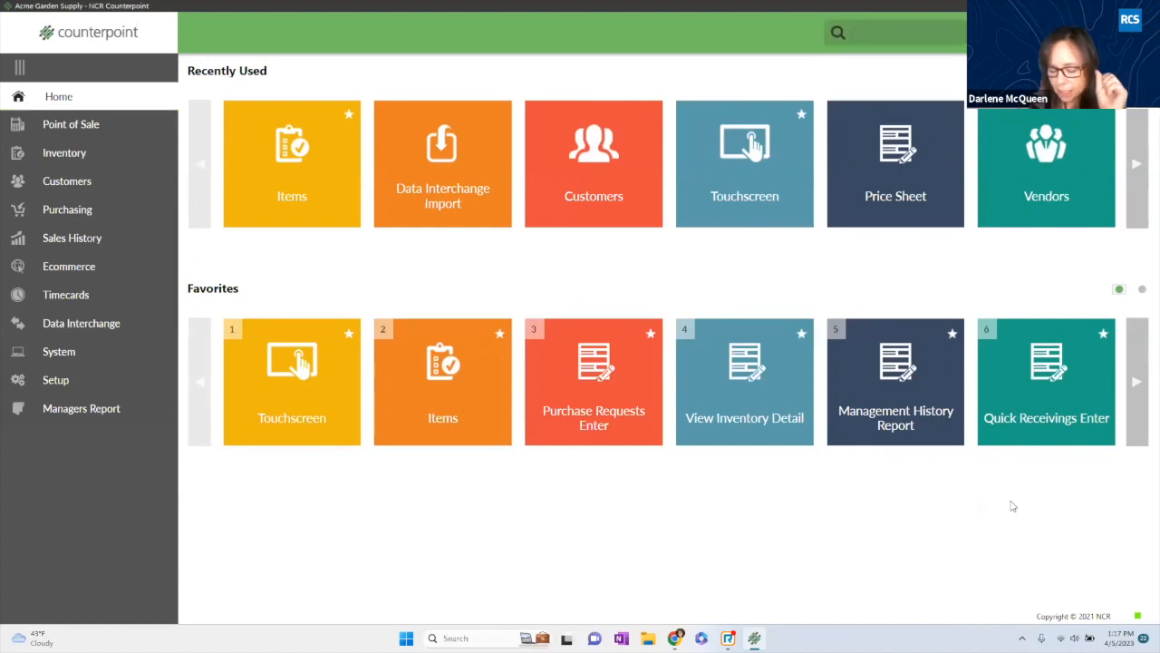
text(price)
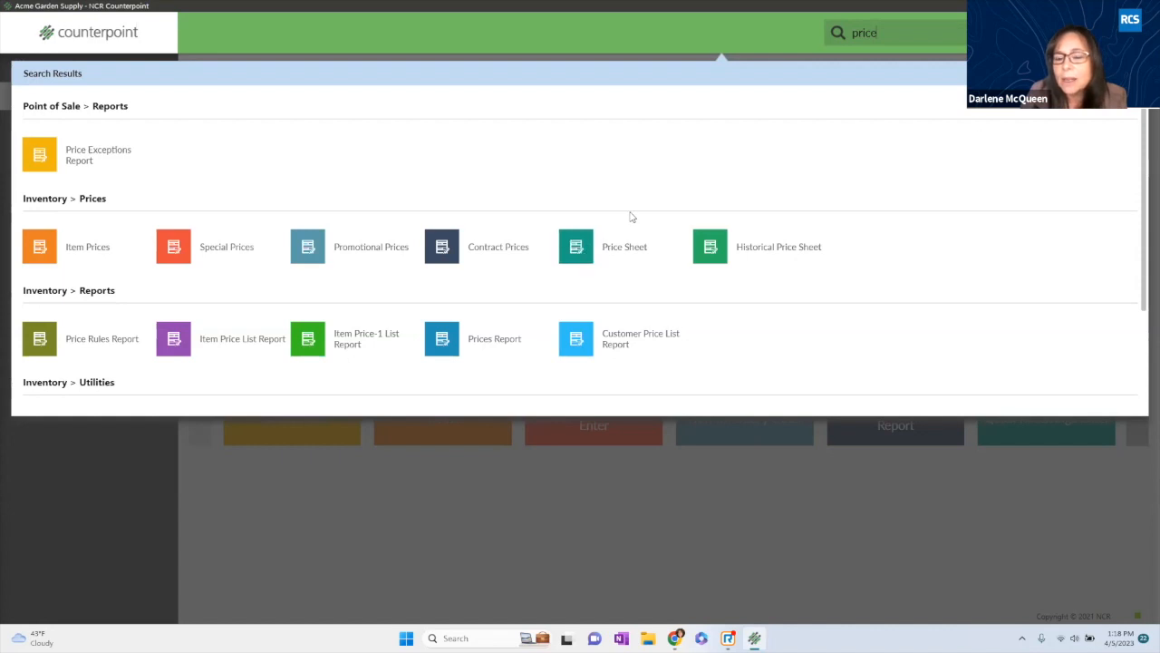
click(581, 250)
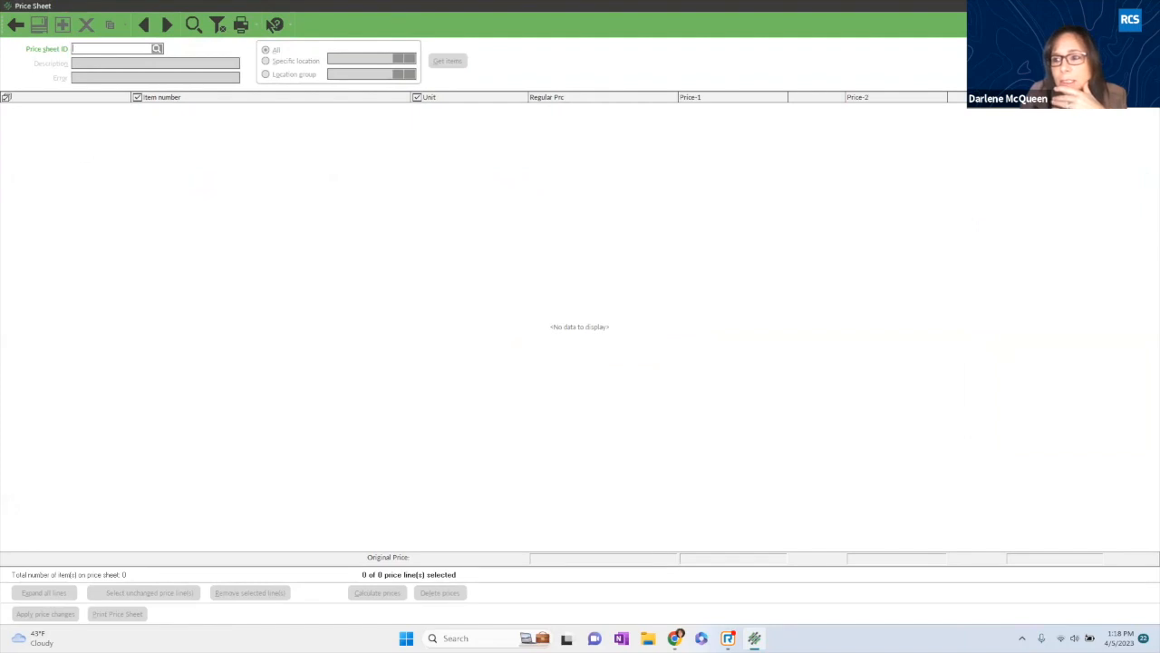
click(275, 25)
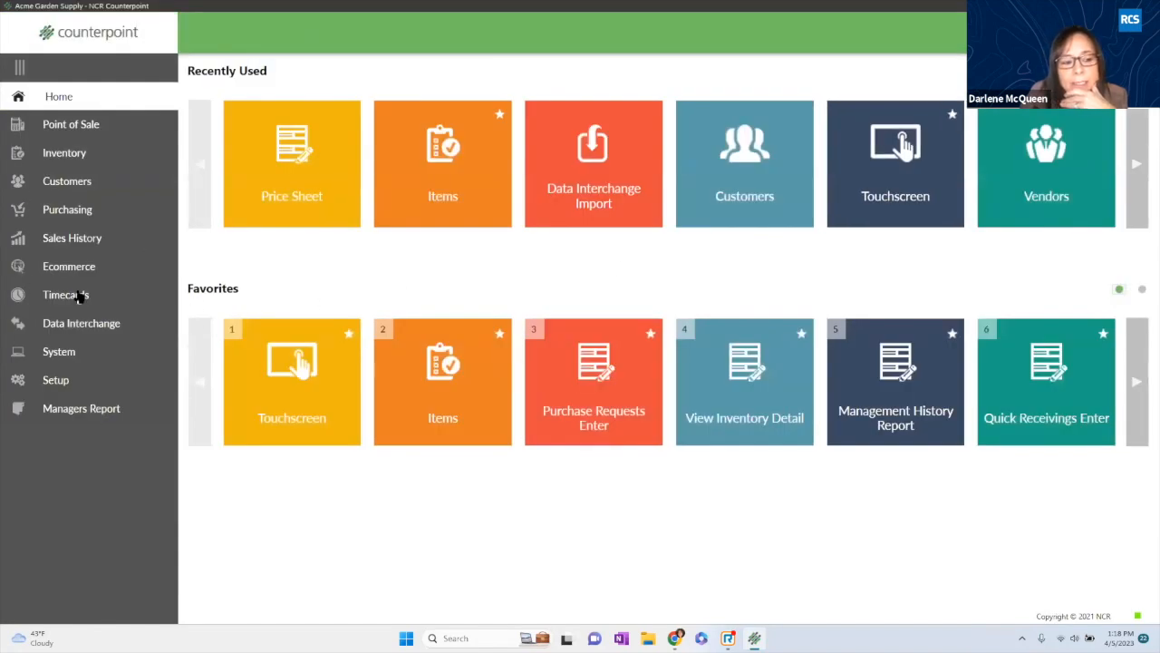
Open Price Sheet from the Prices section of Inventory.
click(64, 154)
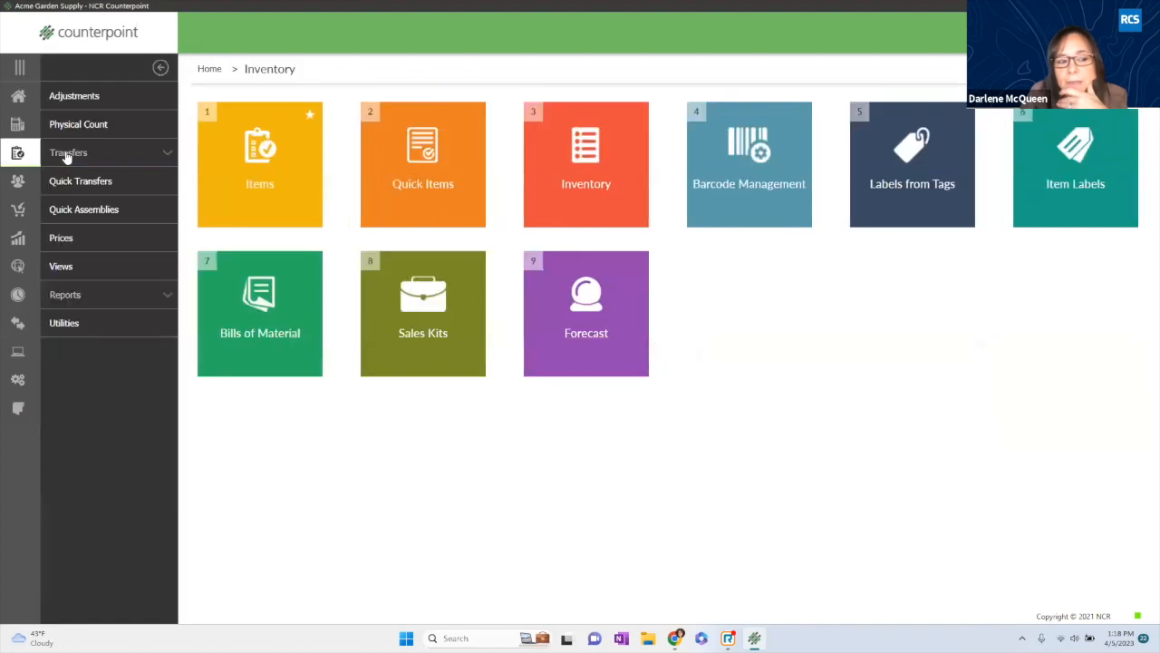
click(63, 237)
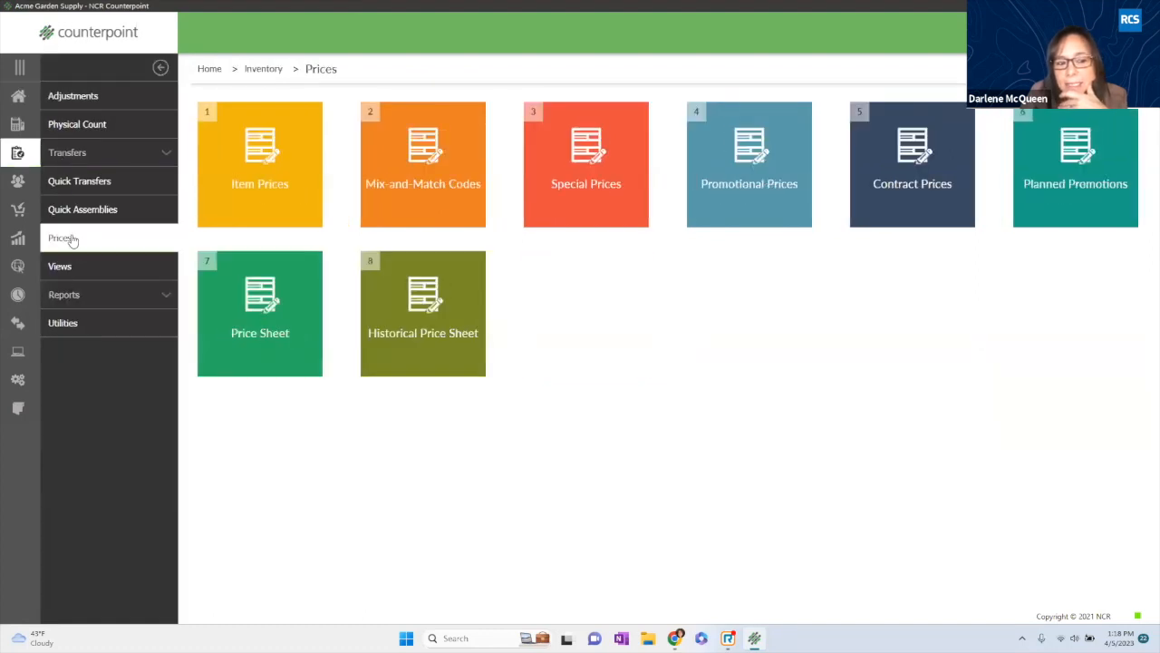
click(258, 319)
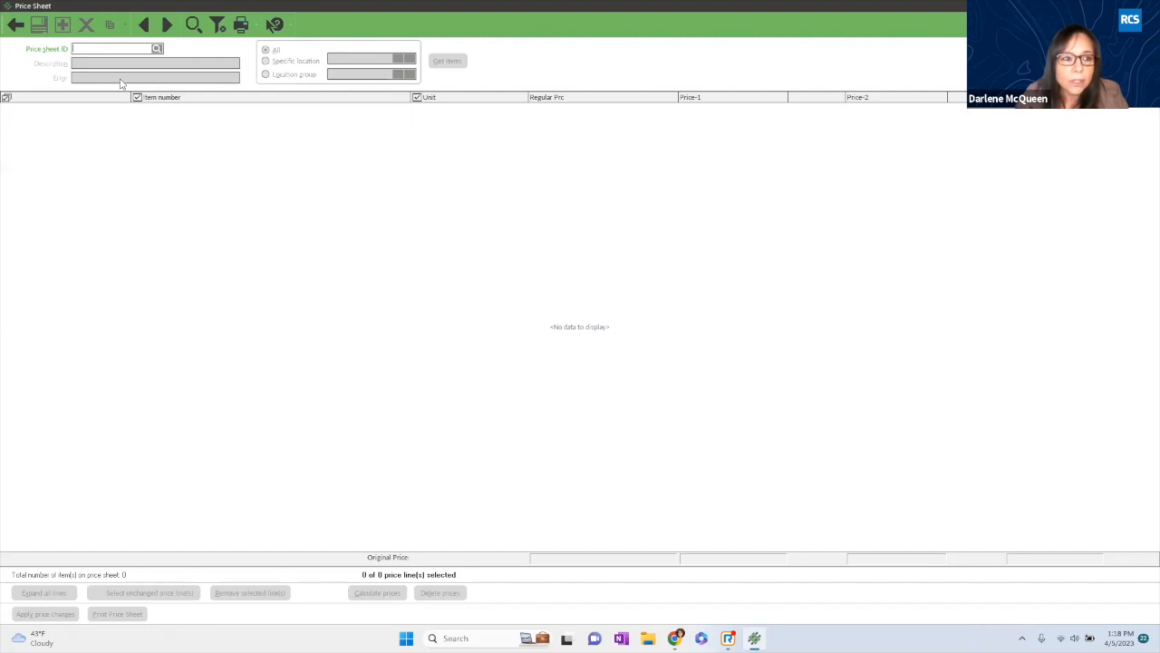
Create a price sheet with the ID EXEINCREAS and the description "EXE Increase 10".
text(E)
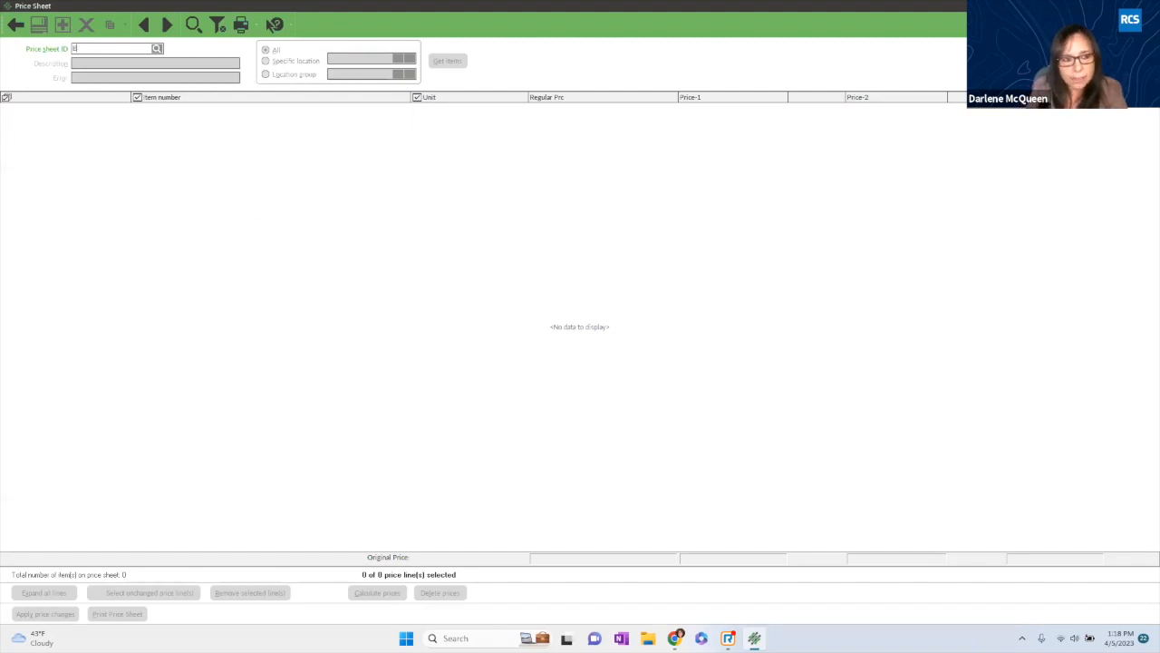
text(XAM)
key(BackSpace)
text(INCREAS)
key(Tab)
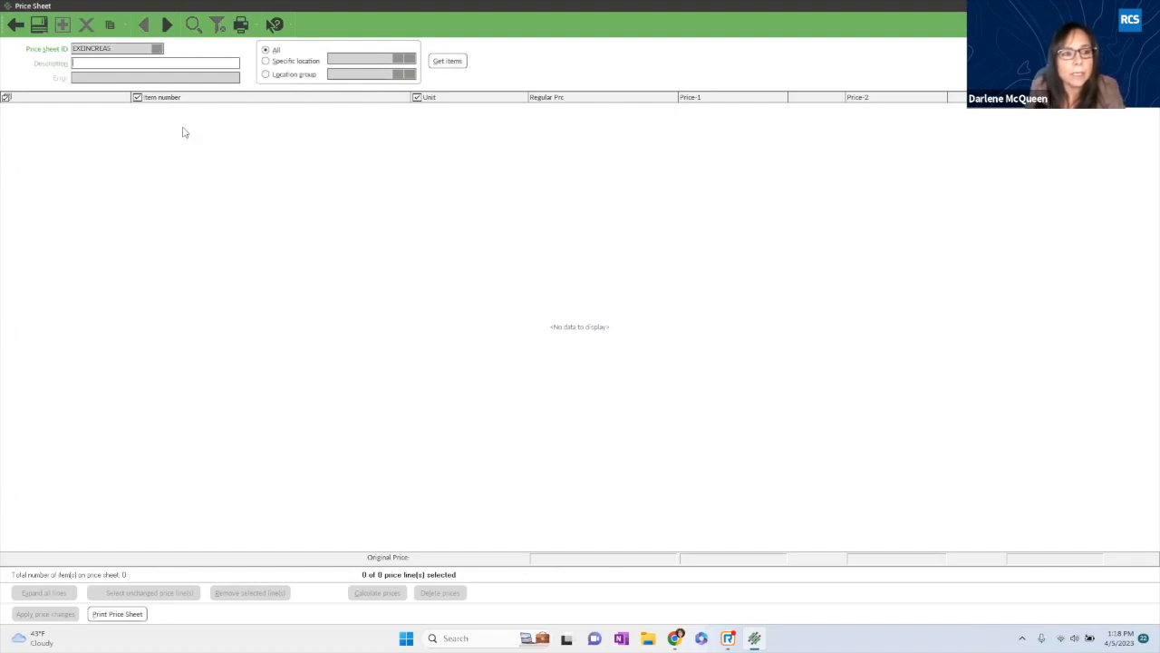
text(4)
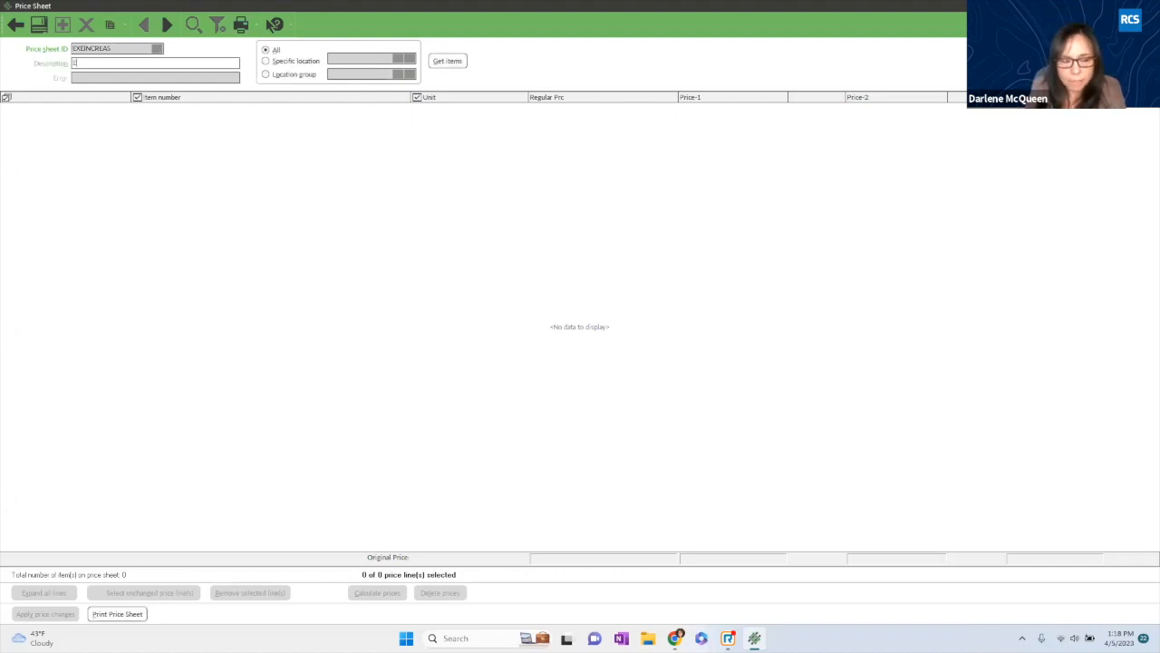
text(XE increa)
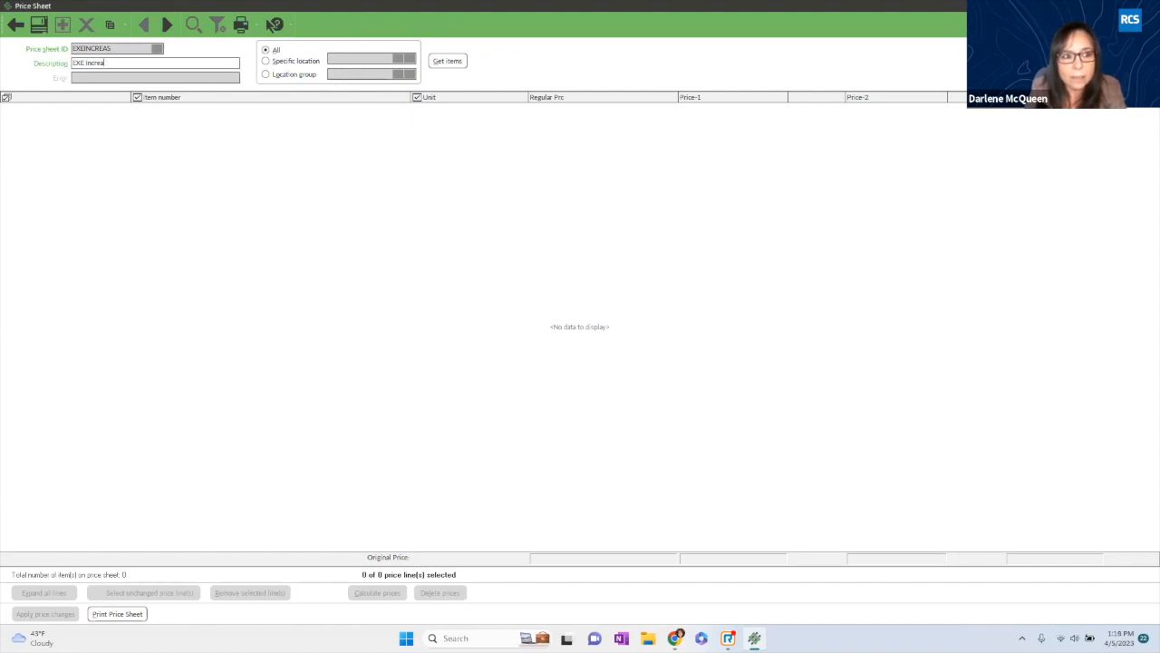
text(se 10)
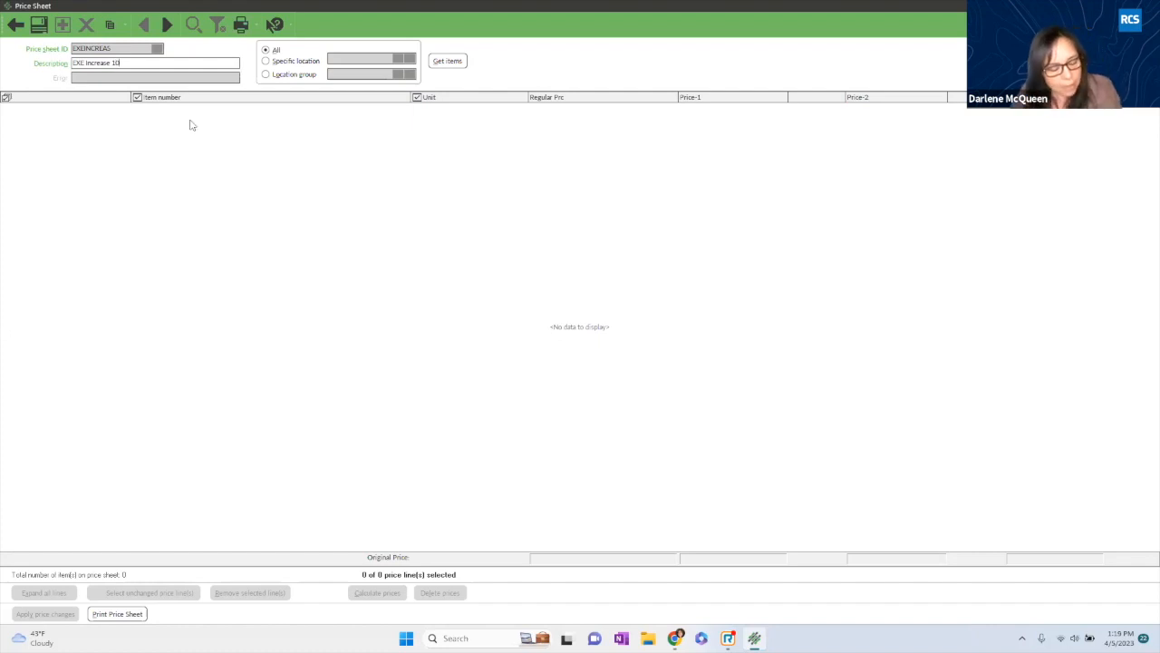
Customize the Get items filter by adding a Season condition, and return it to the simplified view.
click(440, 63)
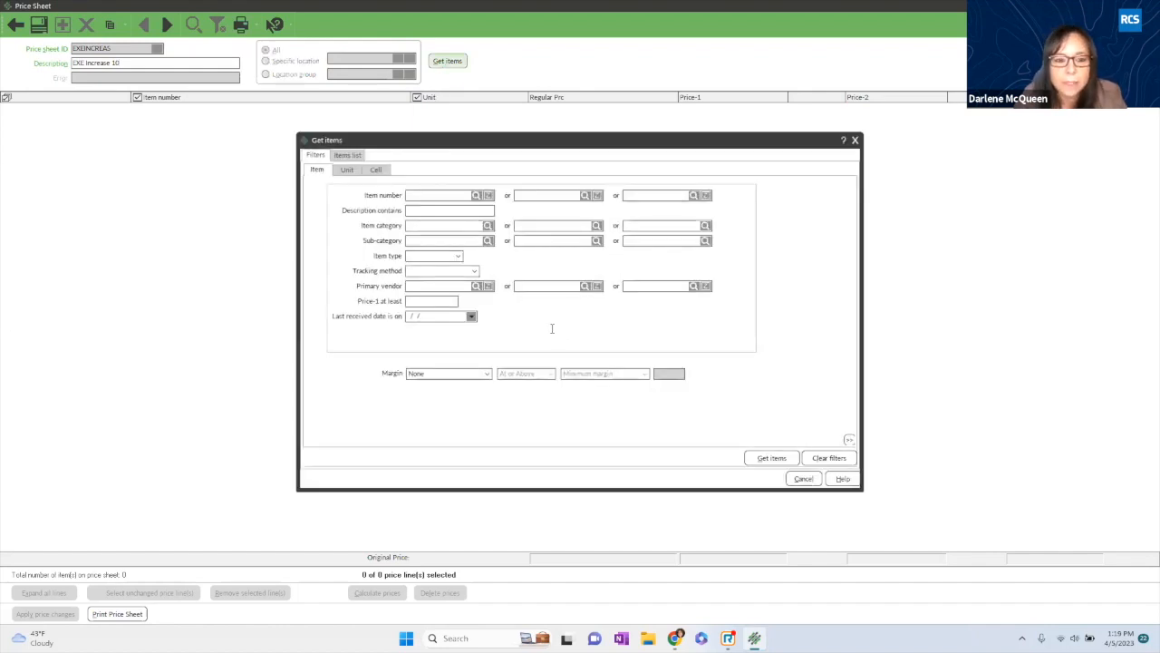
drag(518, 148, 476, 127)
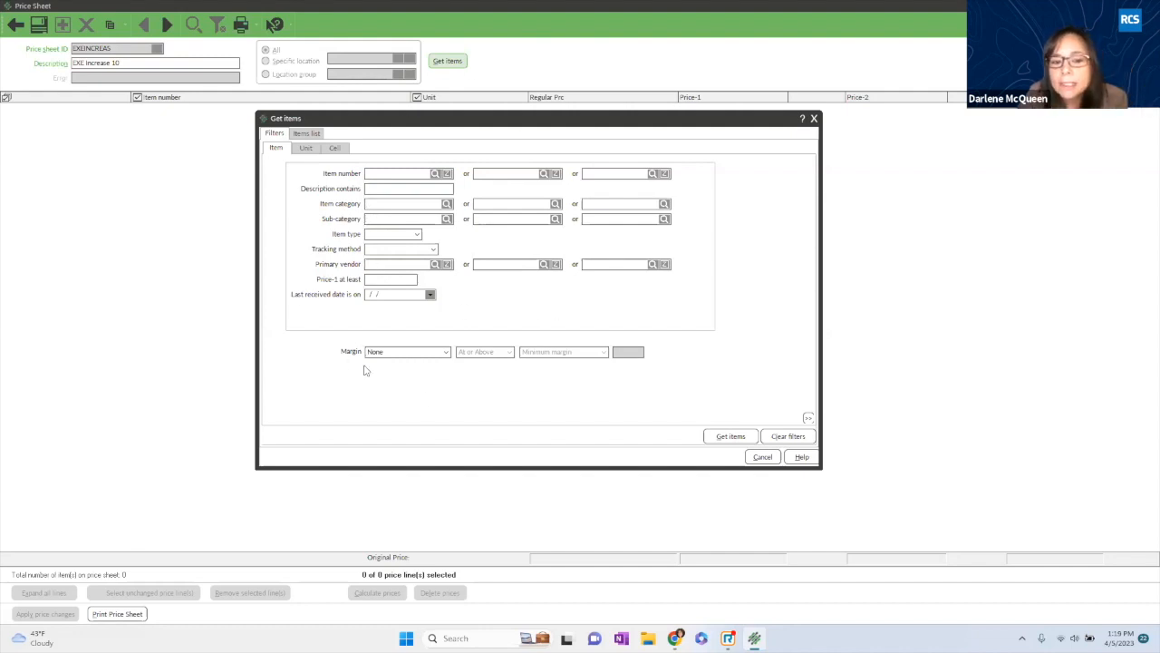
right_click(580, 300)
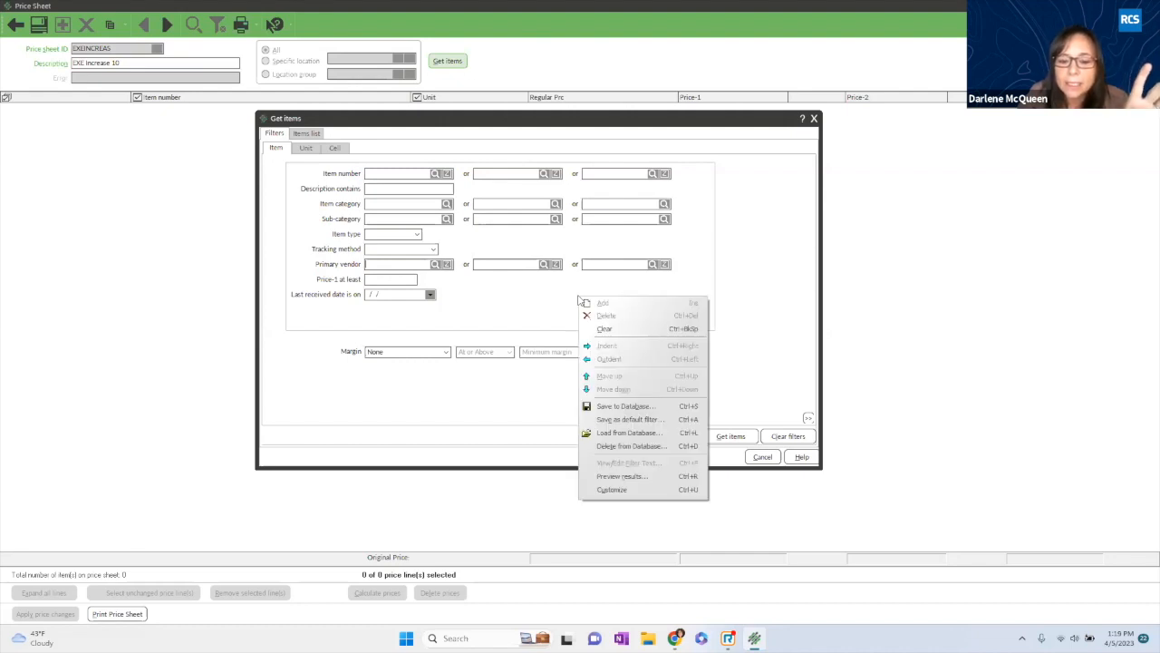
click(610, 490)
click(325, 258)
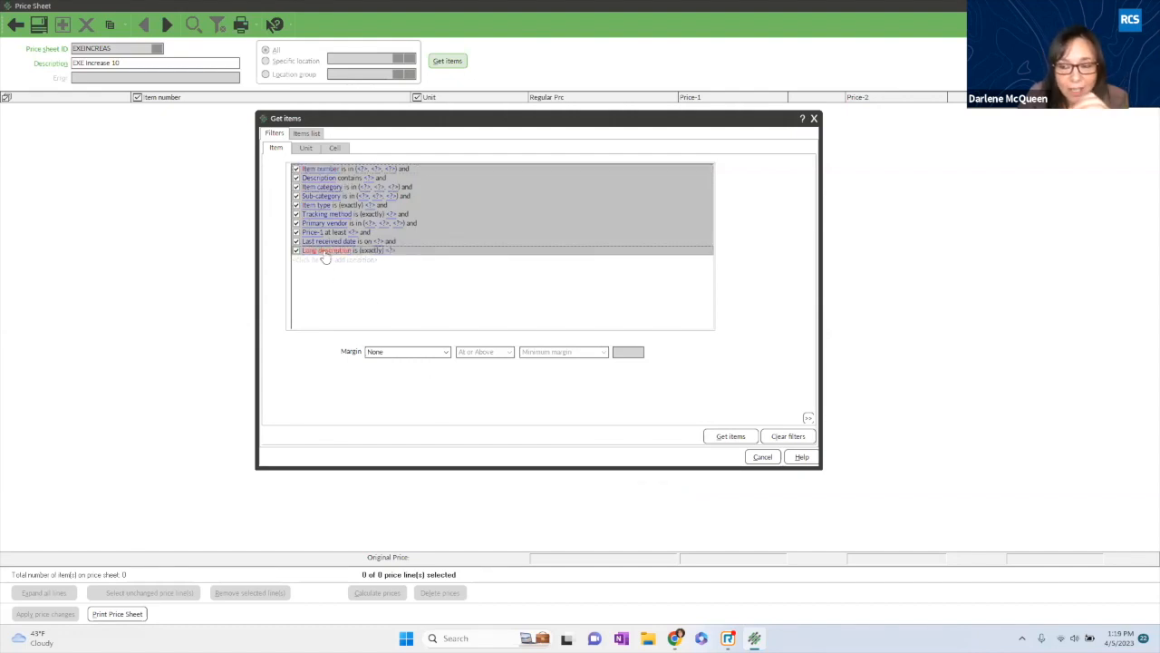
click(324, 258)
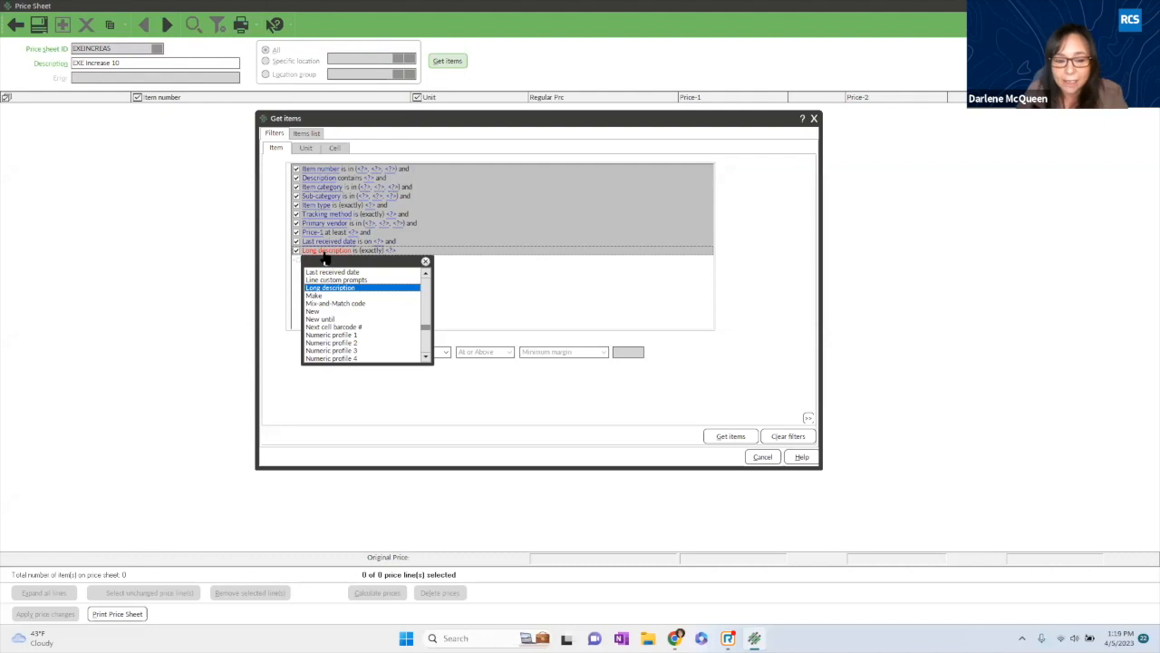
key(s)
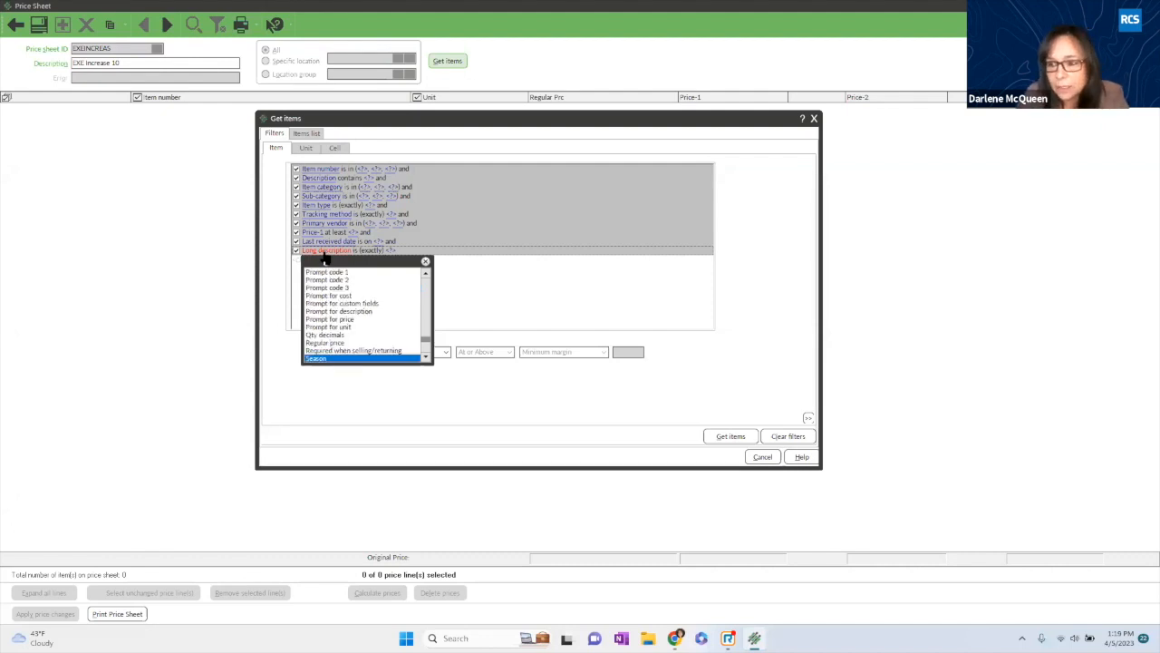
click(343, 359)
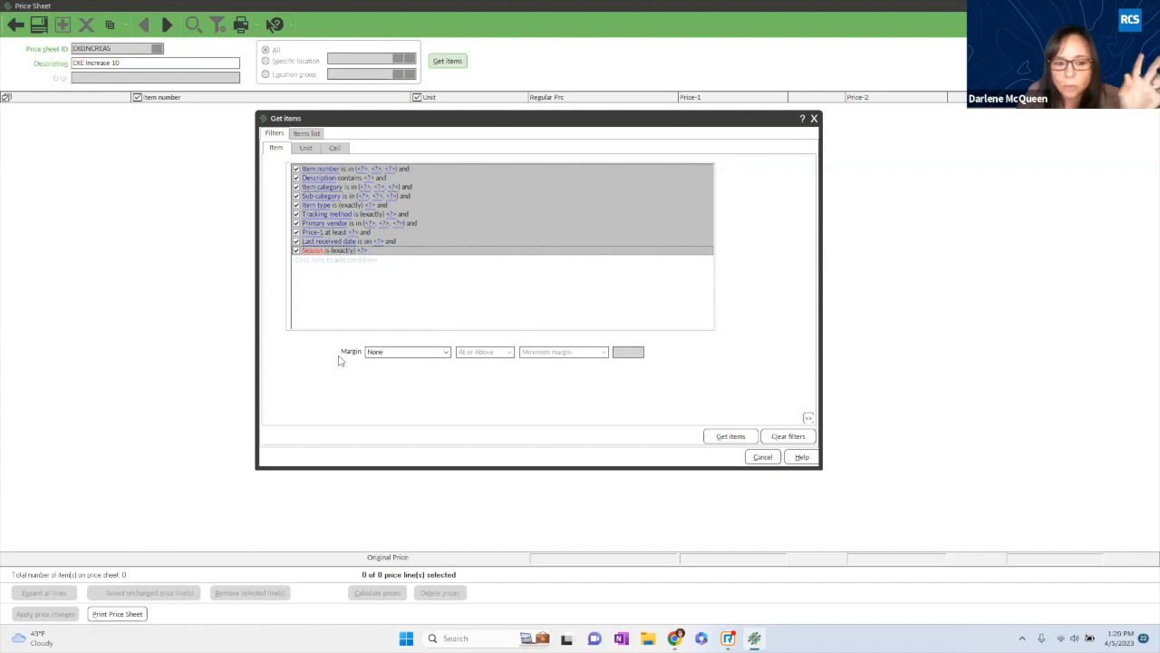
right_click(395, 295)
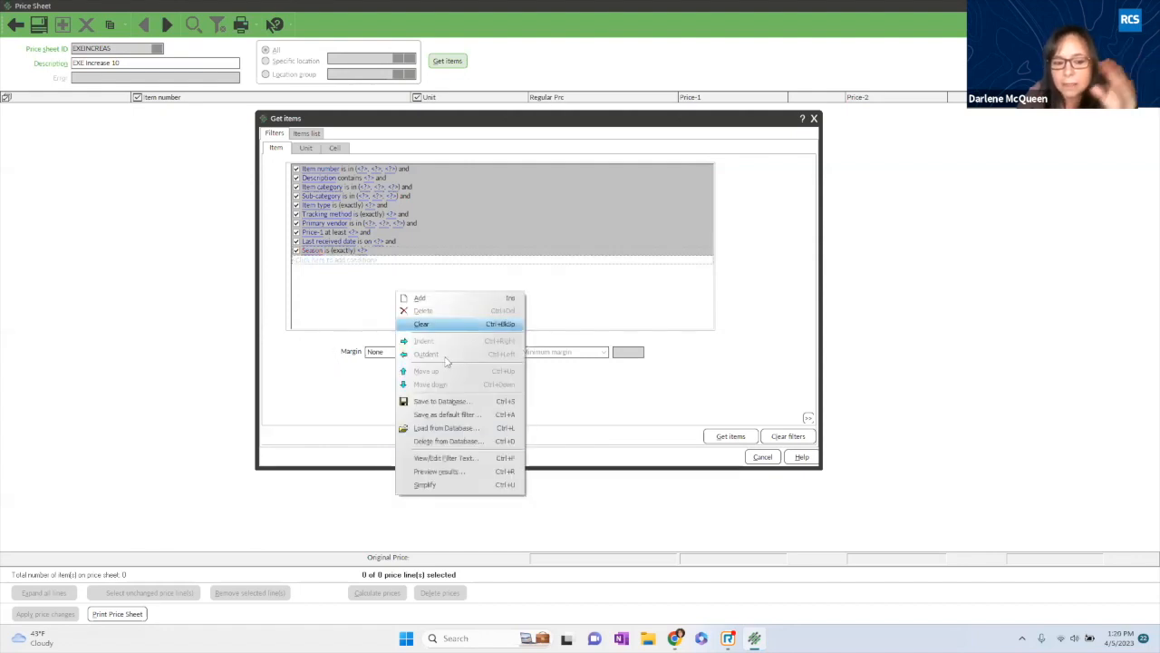
click(434, 486)
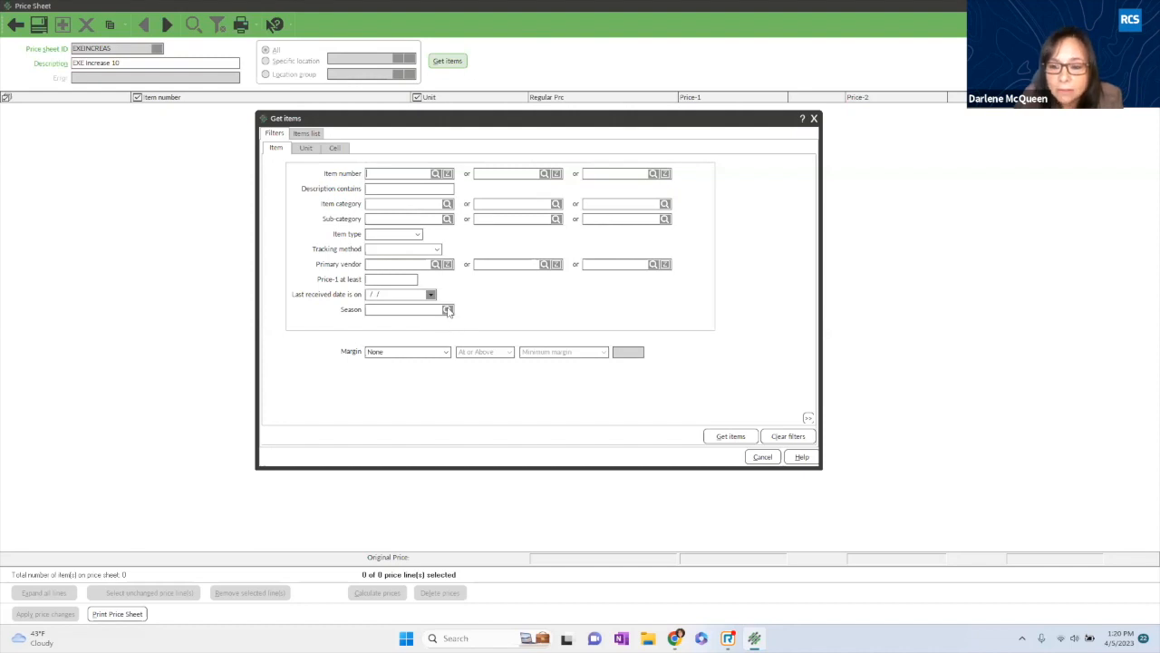
Set the Season filter to SUMMER and clear it again.
click(448, 310)
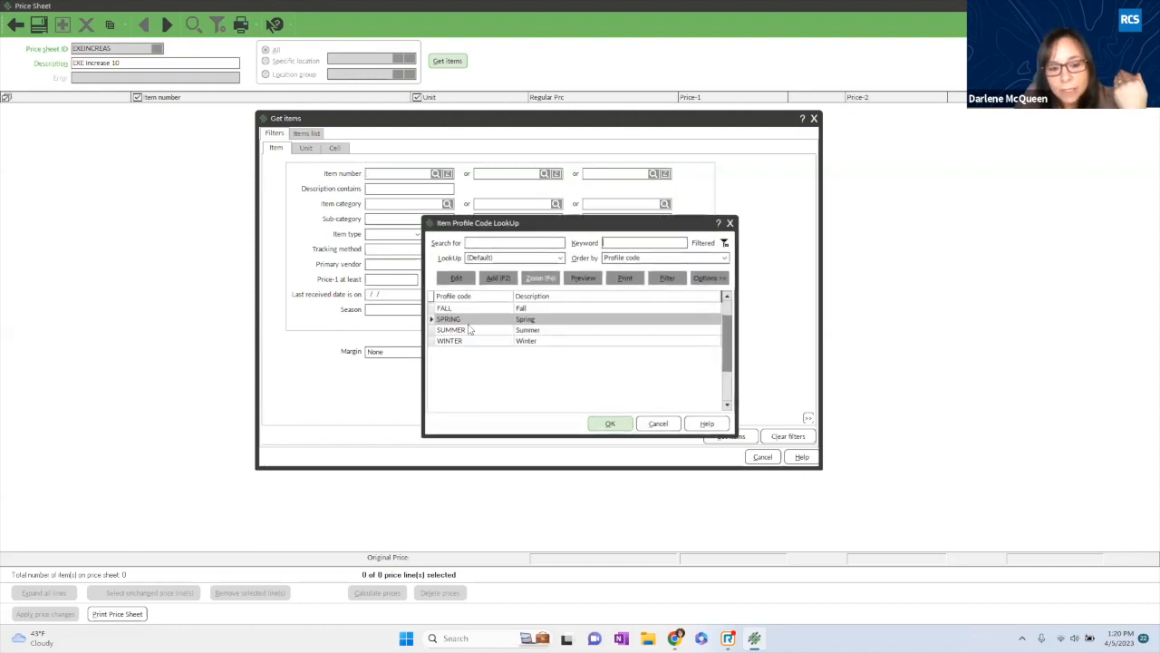
click(532, 330)
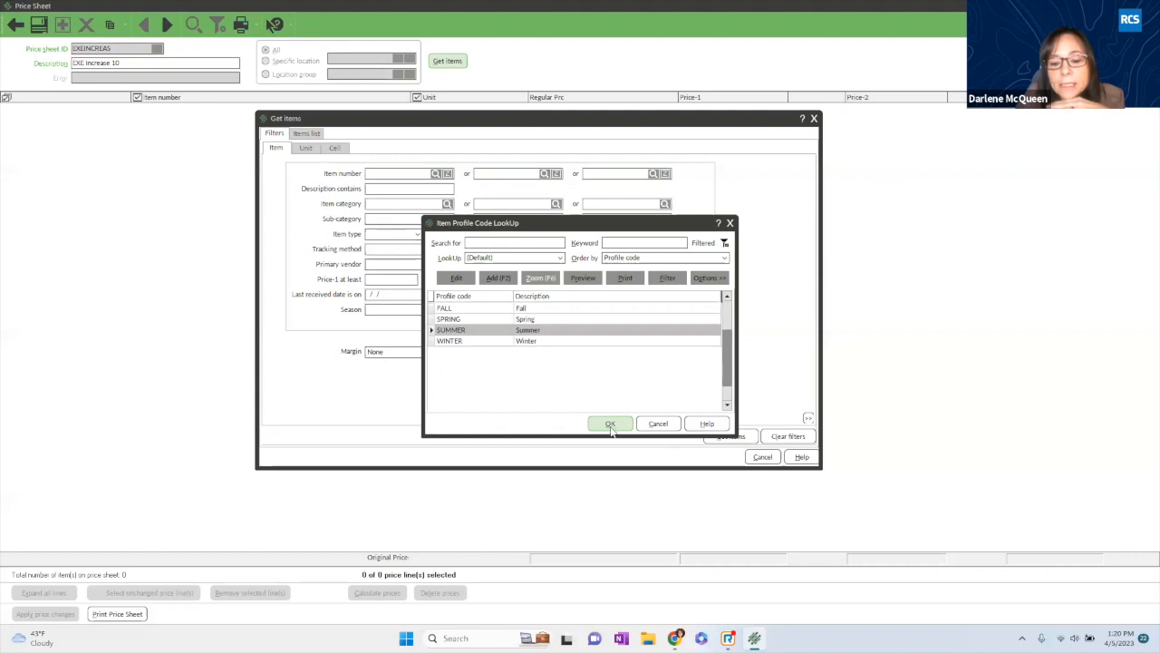
click(610, 424)
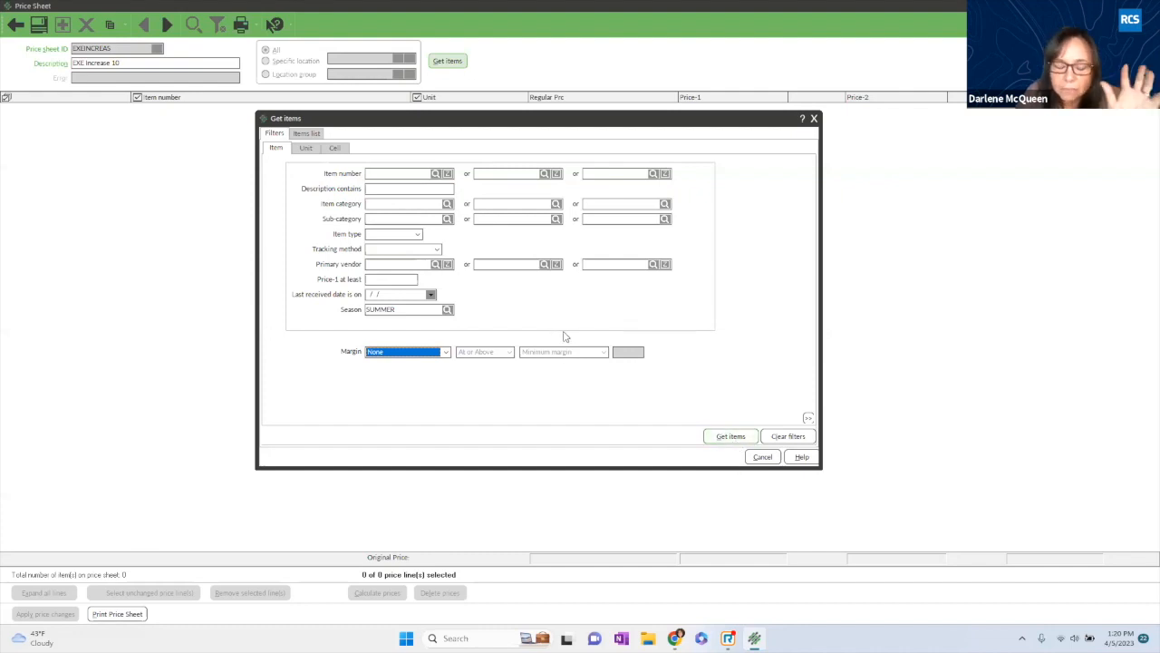
drag(404, 310, 319, 307)
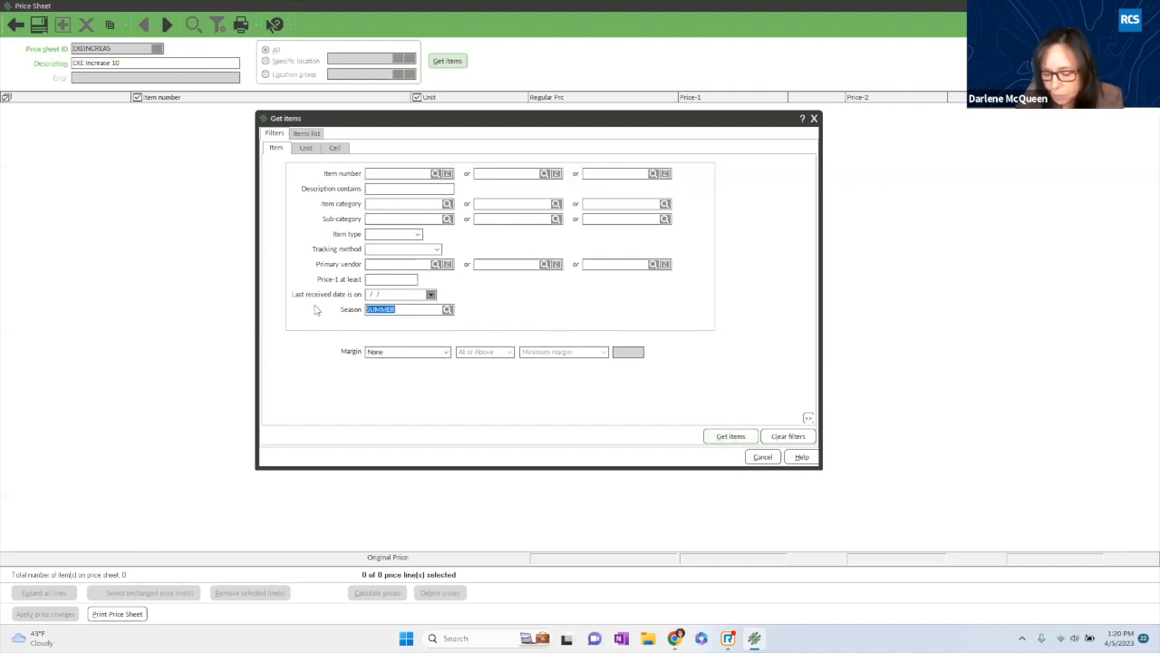
key(Delete)
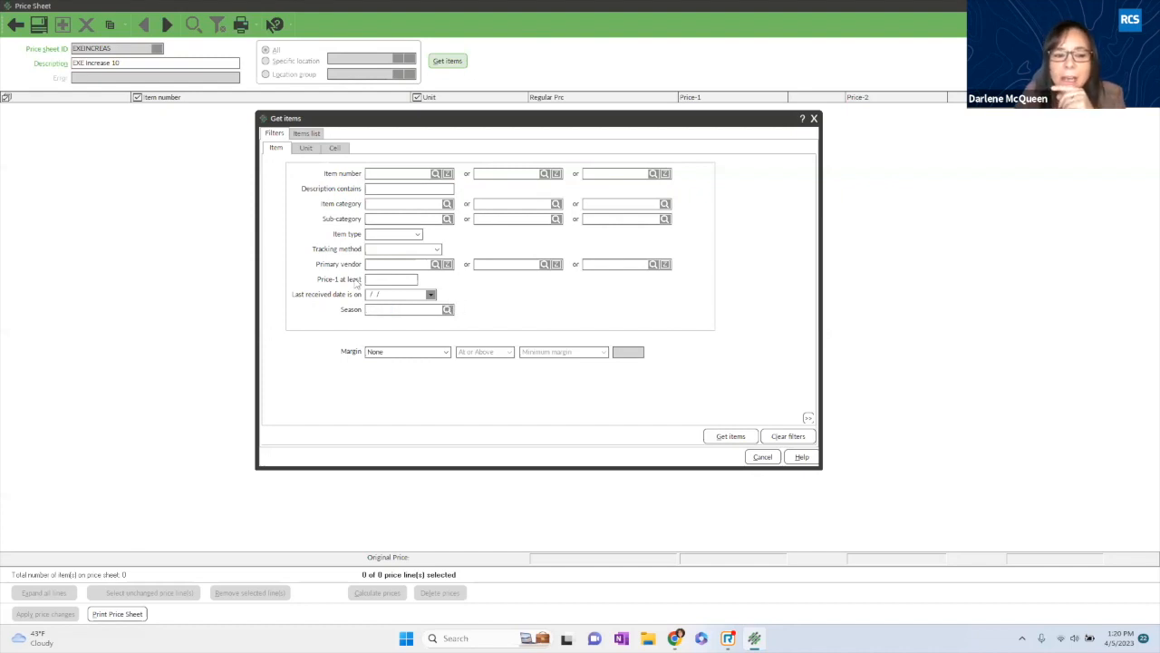
Retrieve the items whose primary vendor is EXC and add all of them to the price sheet.
click(436, 264)
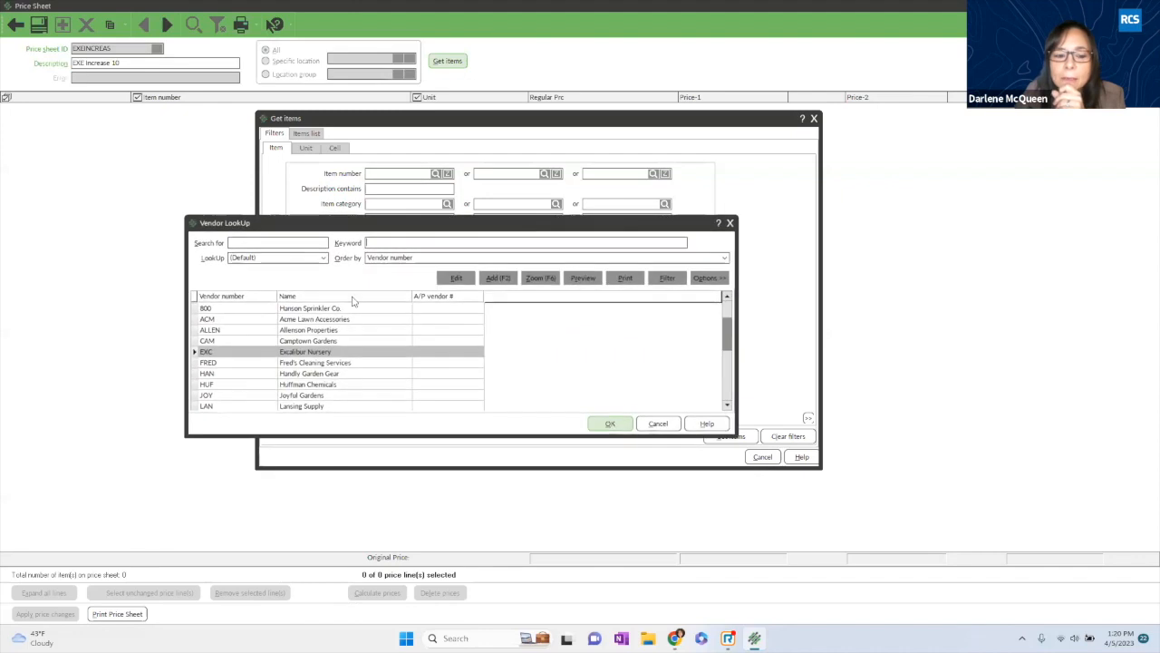
click(610, 424)
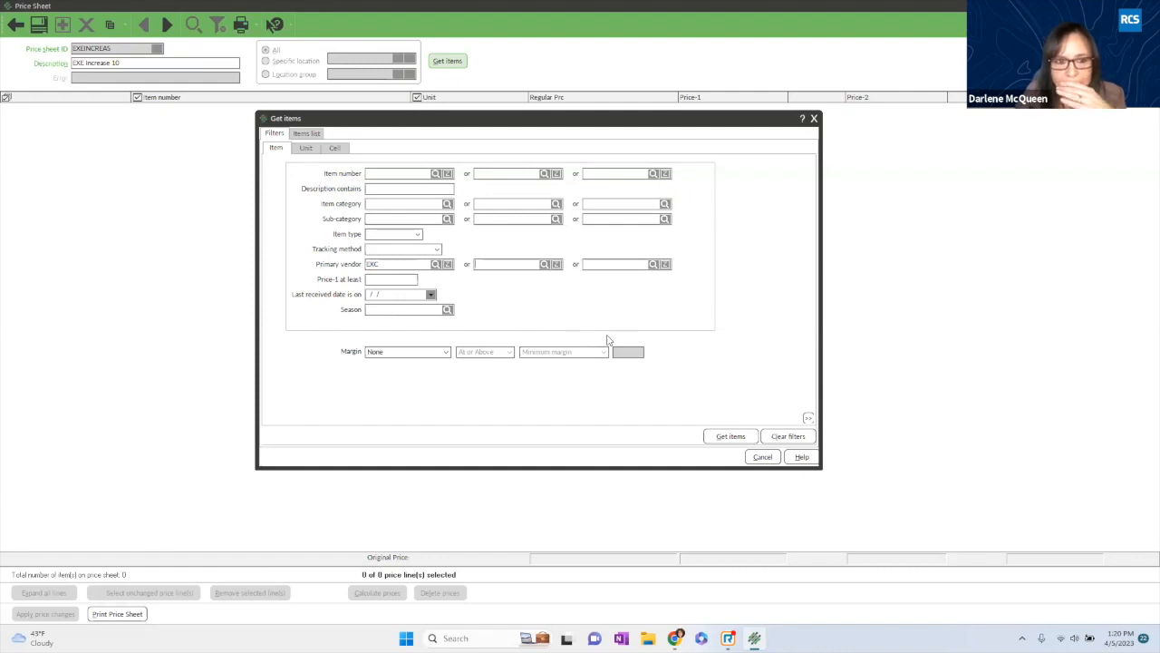
click(726, 440)
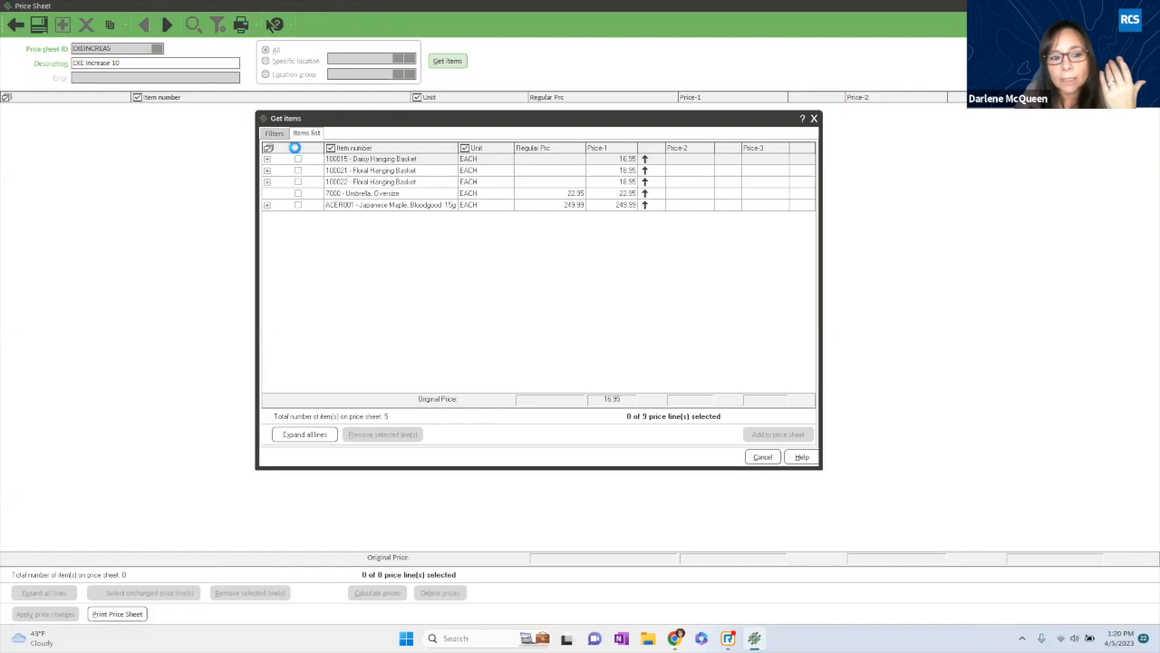
click(296, 147)
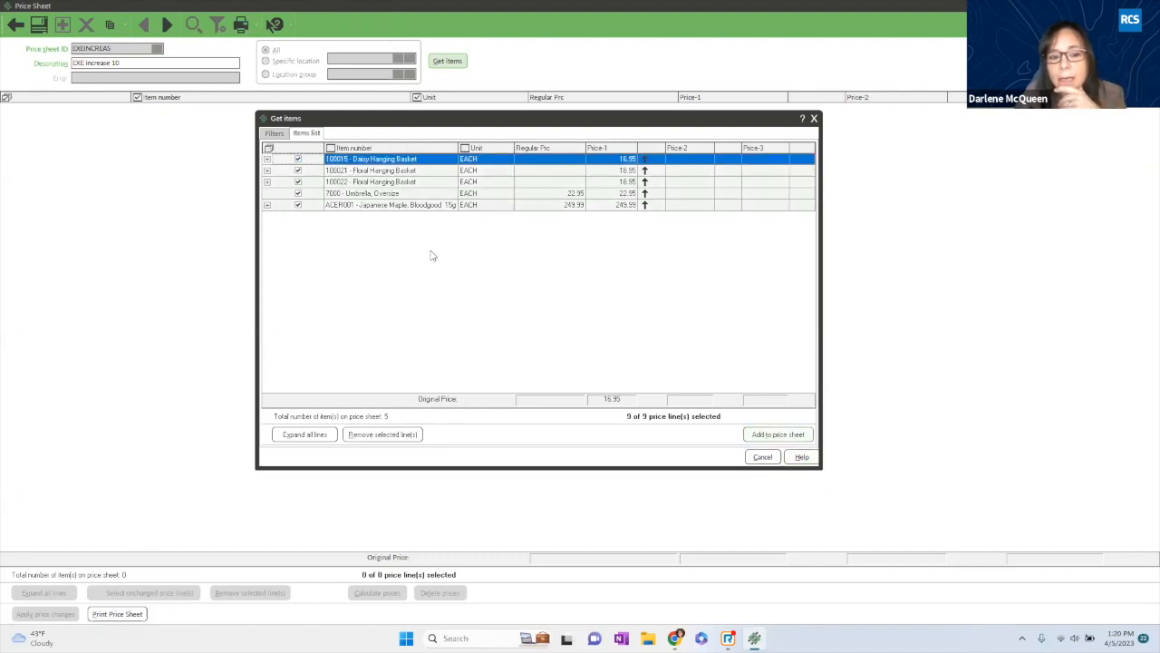
click(777, 435)
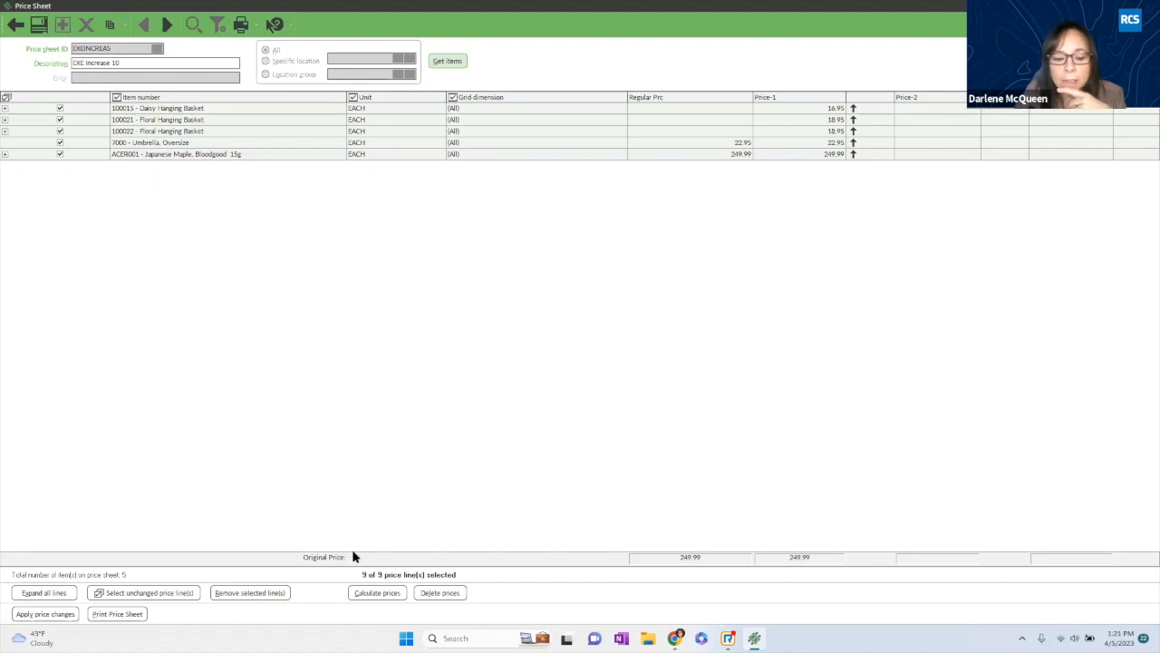
click(480, 597)
click(552, 598)
click(467, 426)
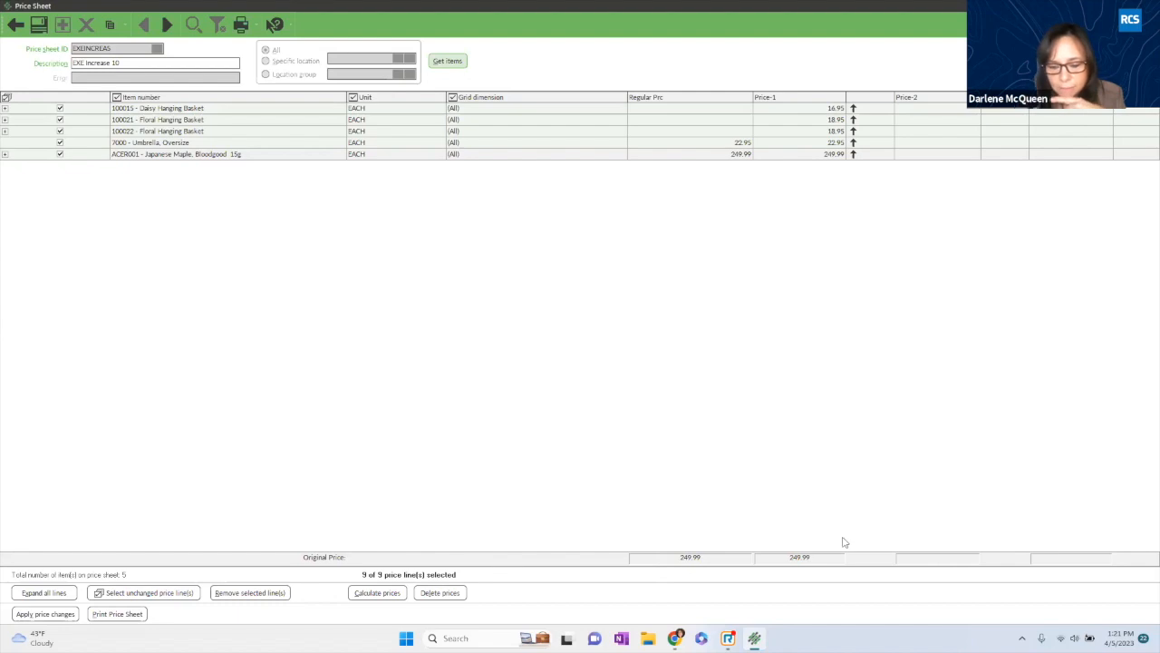
click(426, 594)
click(400, 594)
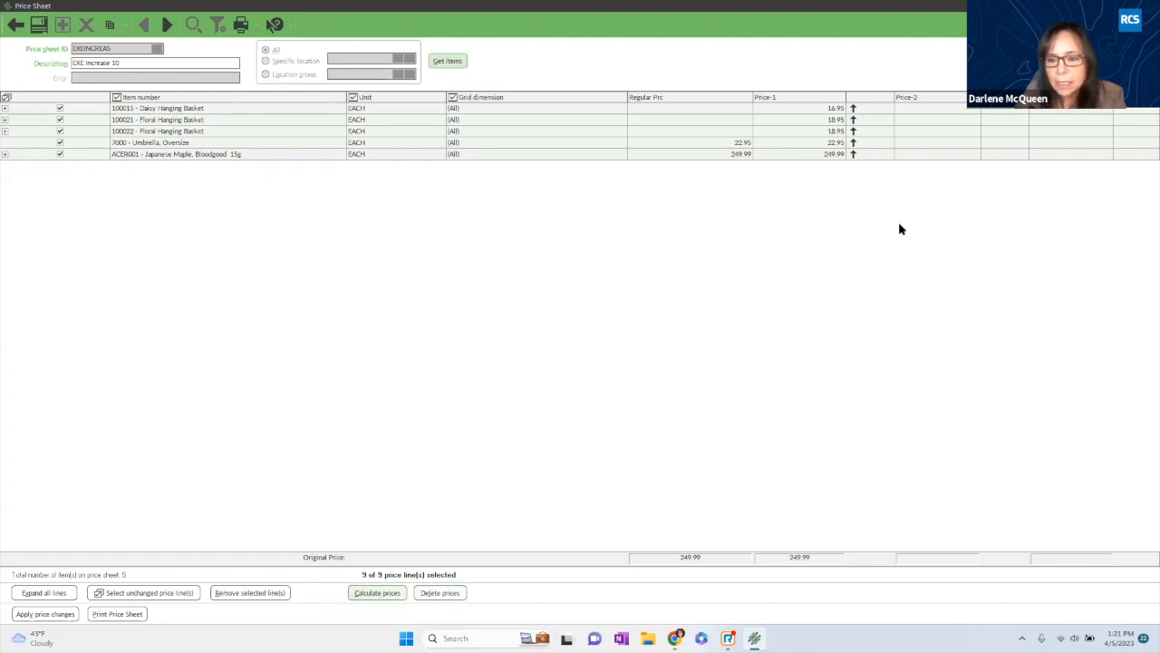
Go through the Price-1 cells from item 100021 down to the Japanese Maple line.
click(833, 119)
key(Down)
key(Down)
key(Down)
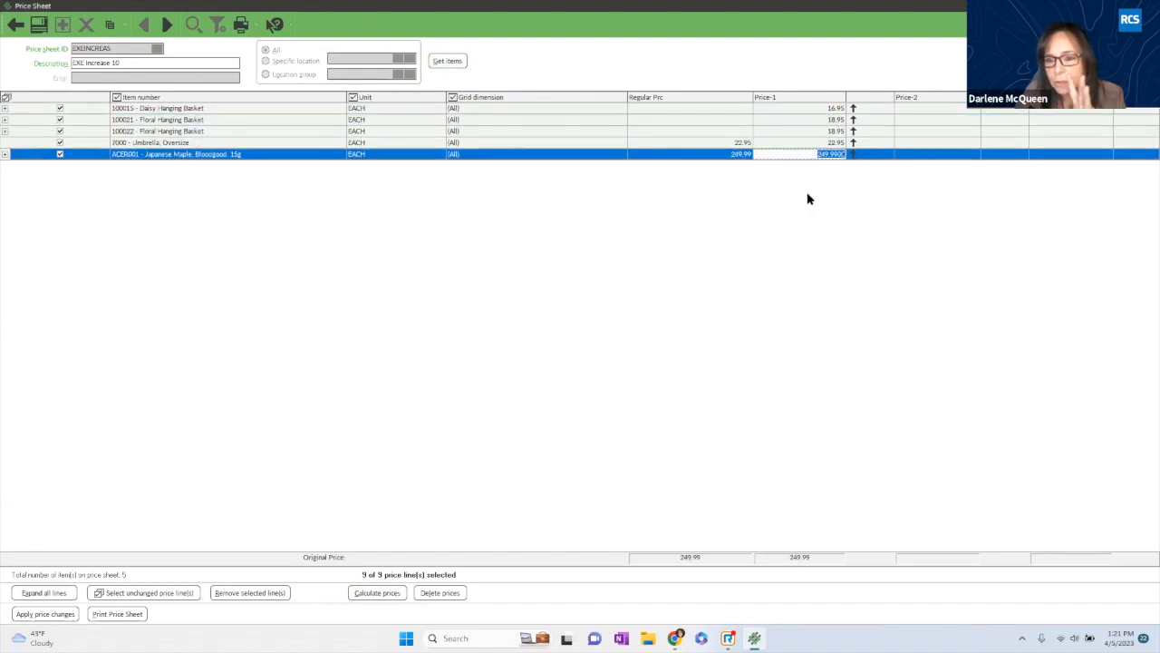
Open the price calculator and examine its margin, increase or decrease, and advanced price-based options.
click(388, 595)
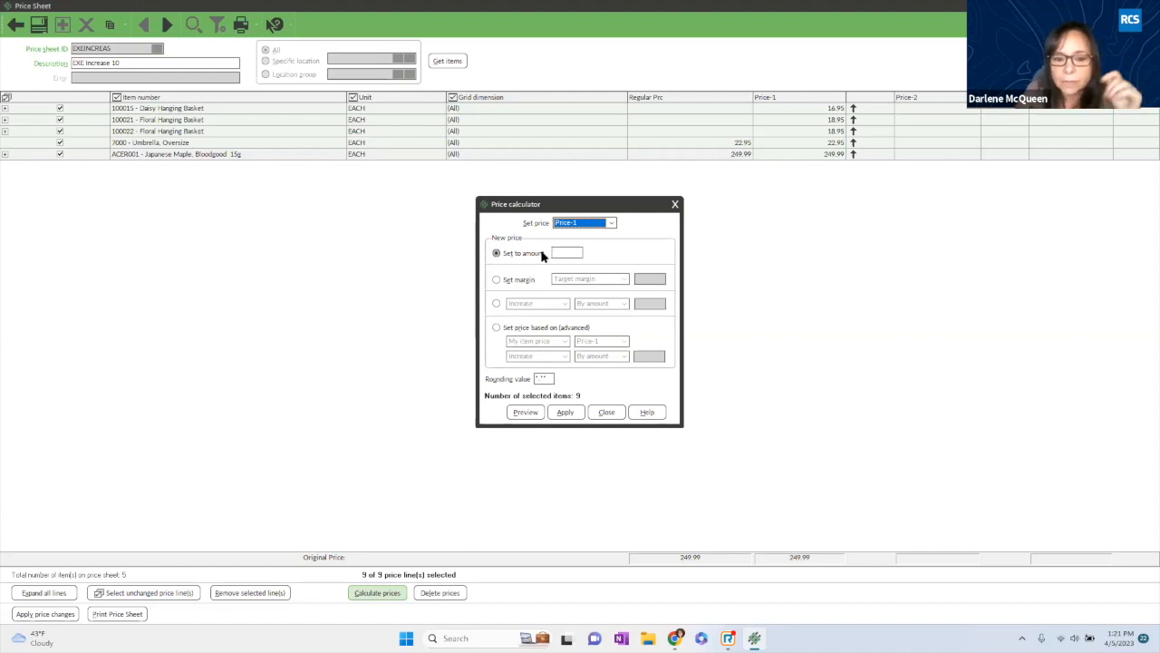
click(495, 280)
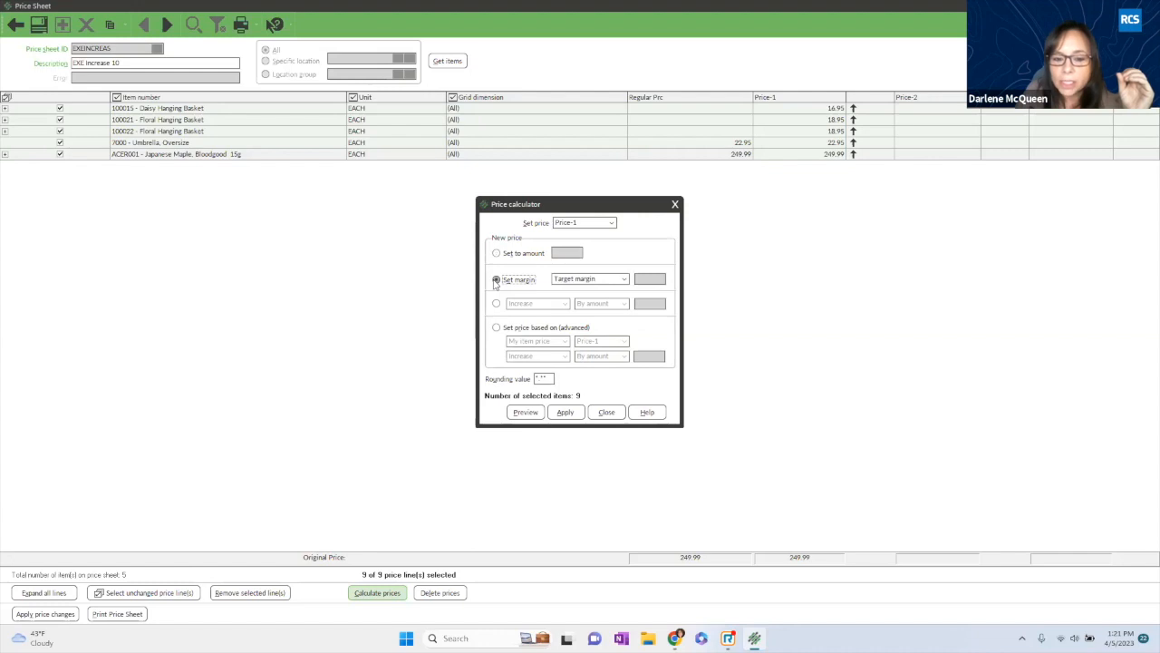
click(624, 281)
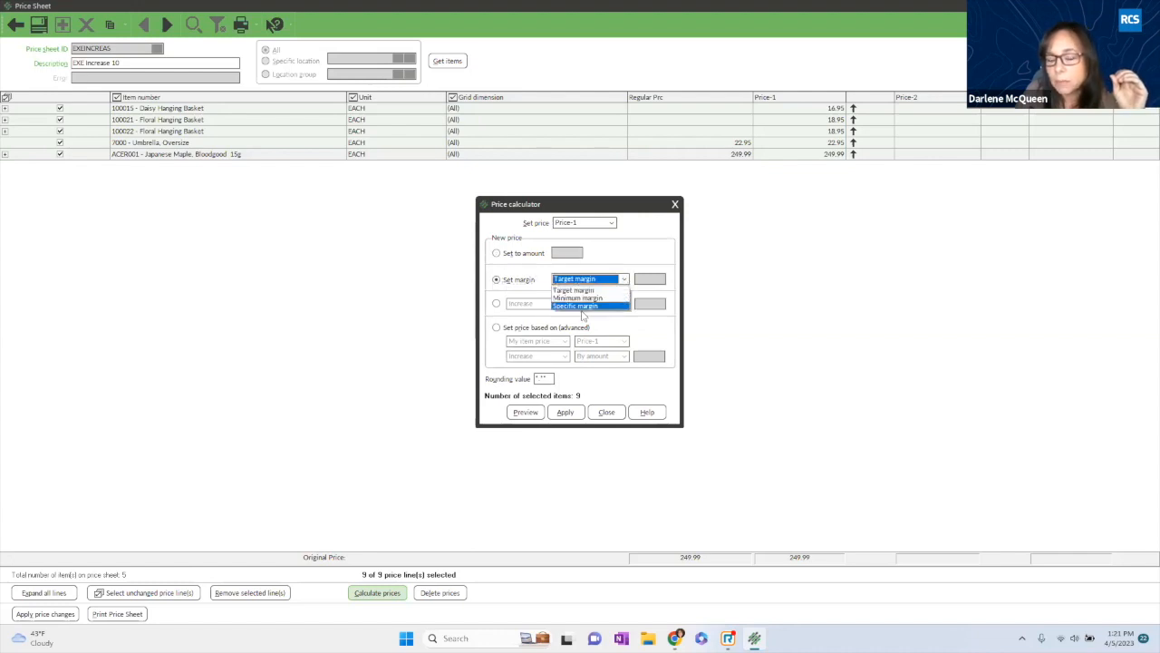
click(497, 305)
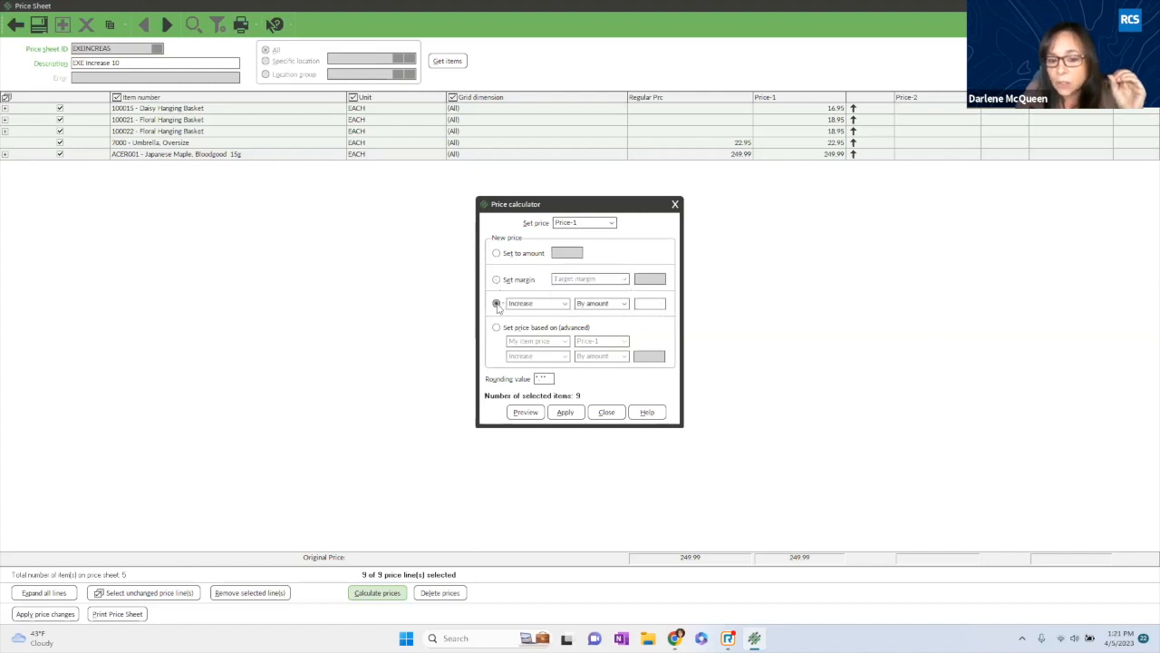
click(566, 305)
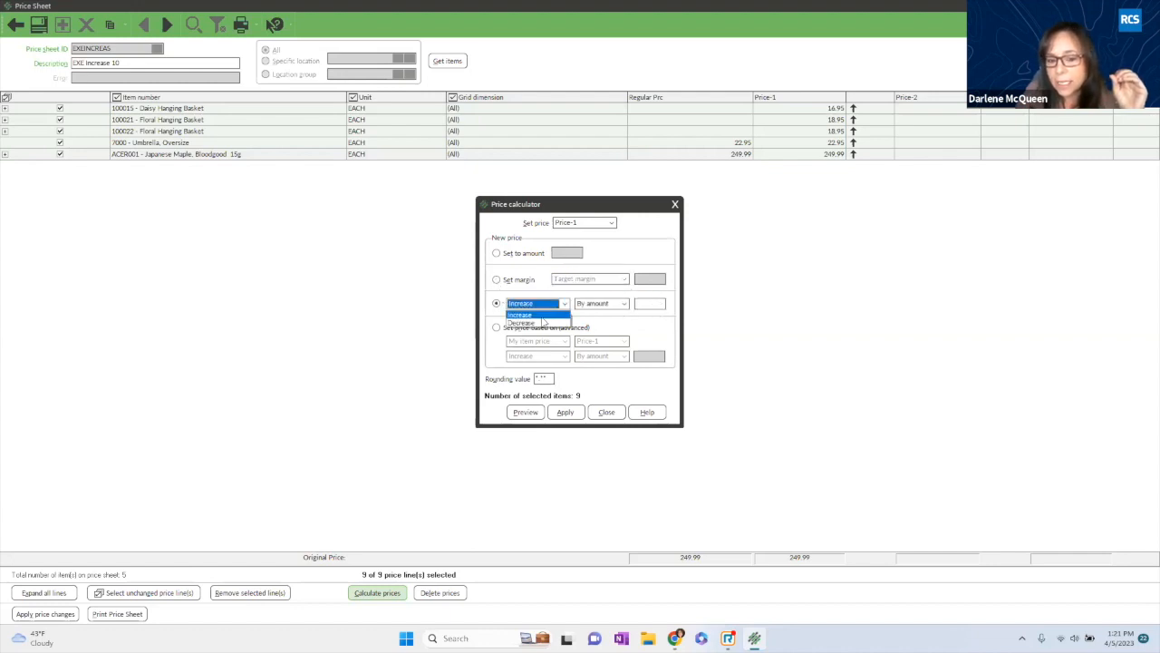
click(622, 309)
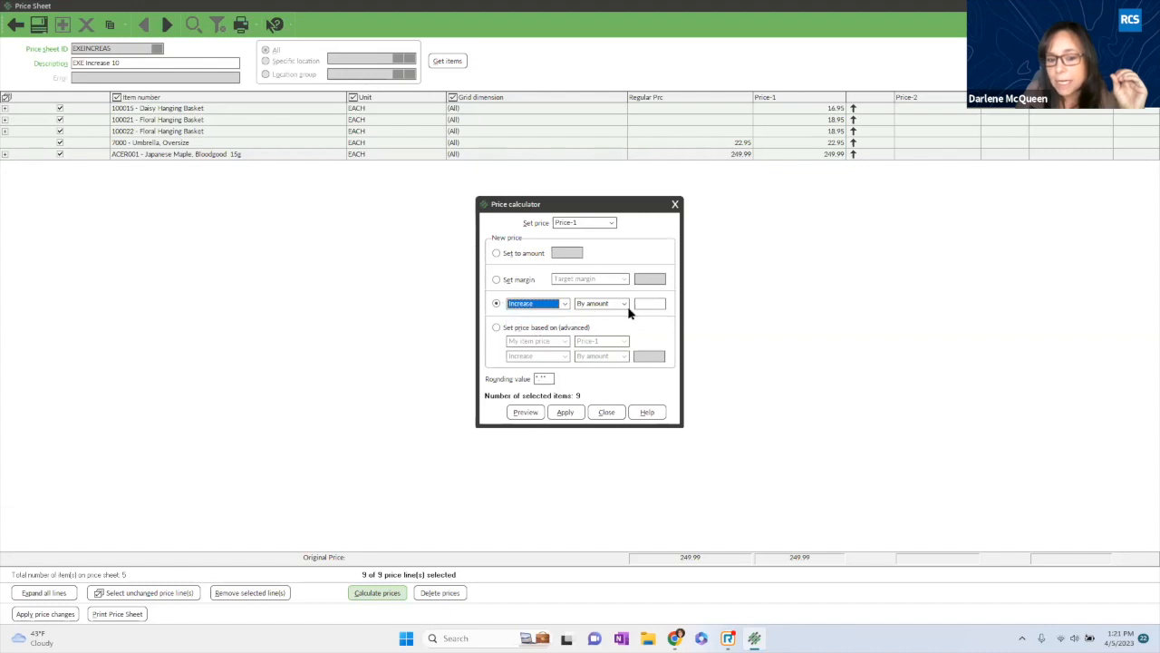
click(623, 305)
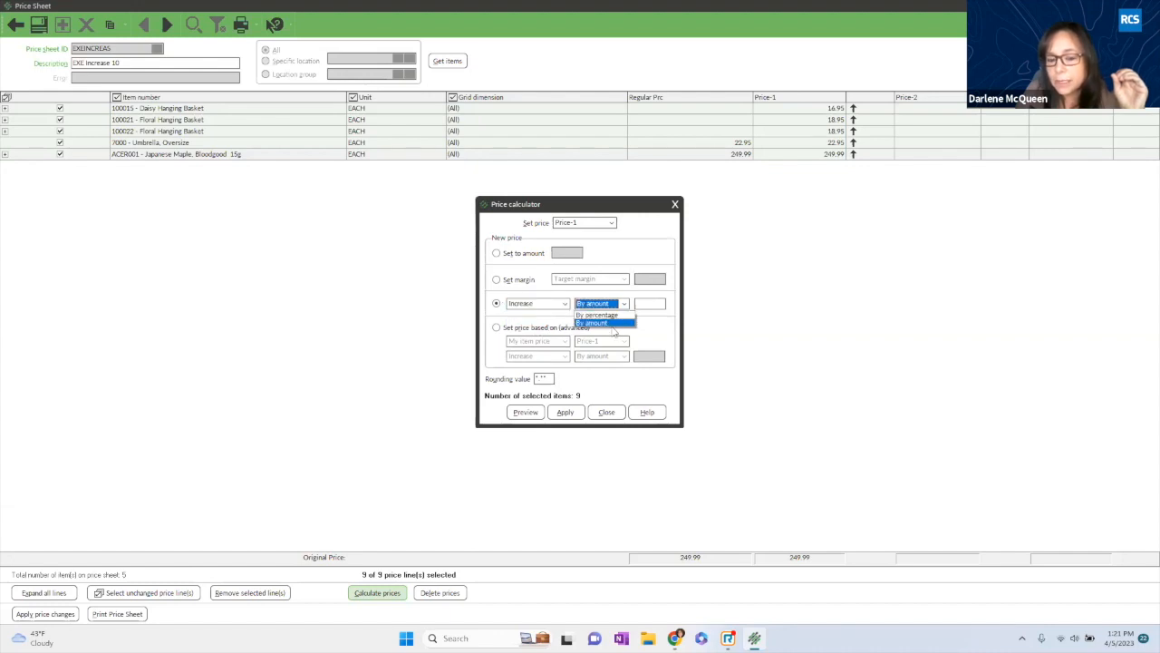
click(618, 307)
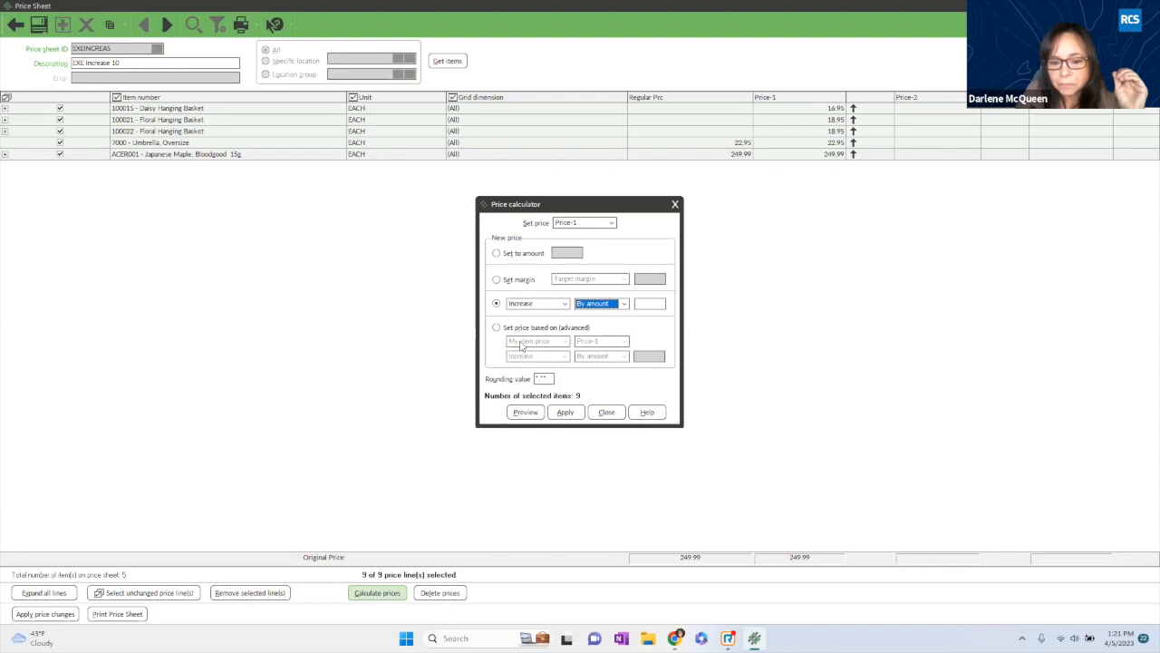
click(497, 328)
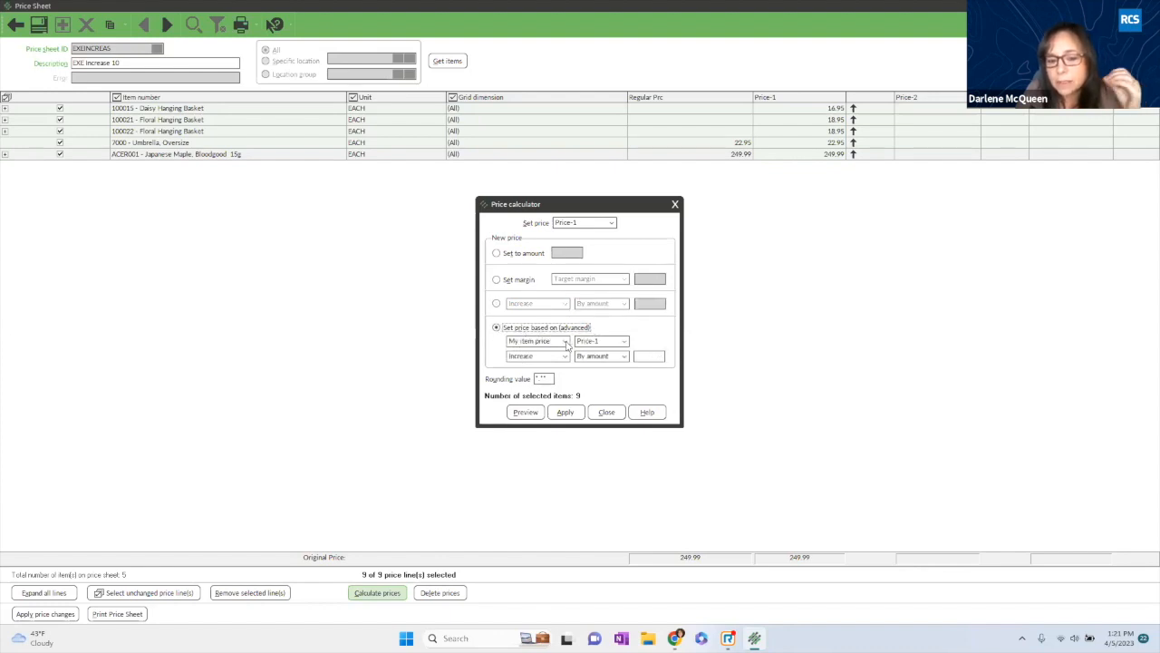
click(566, 345)
click(567, 345)
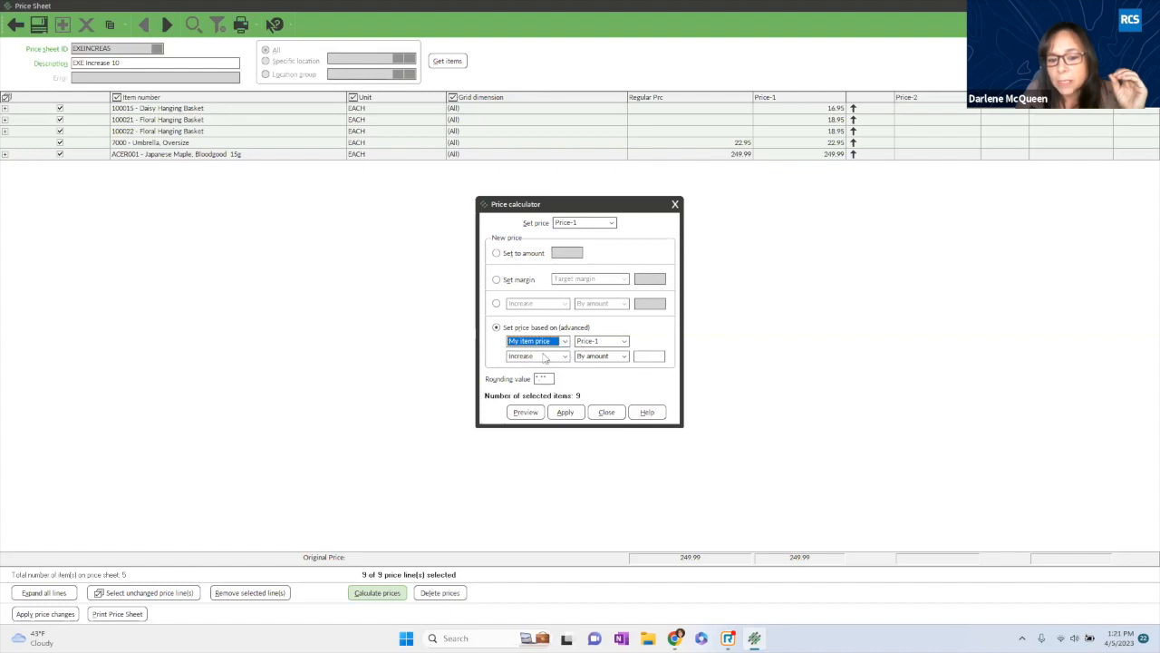
Set the calculation to increase Price-1 by percentage with a value of 10.
click(496, 303)
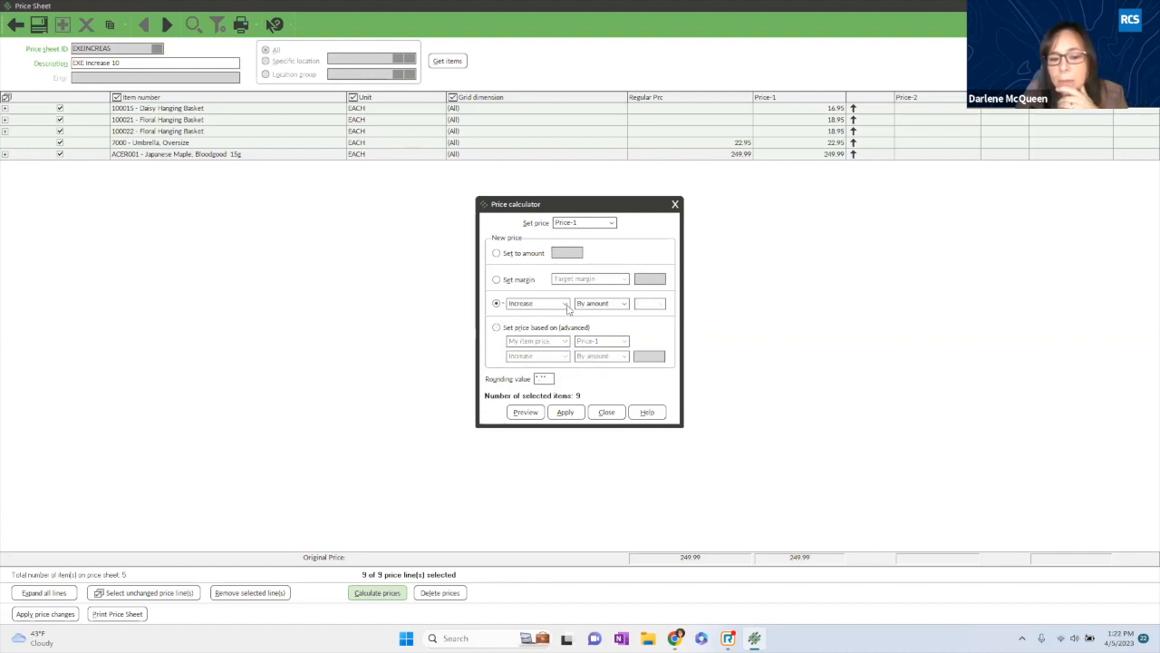
click(624, 304)
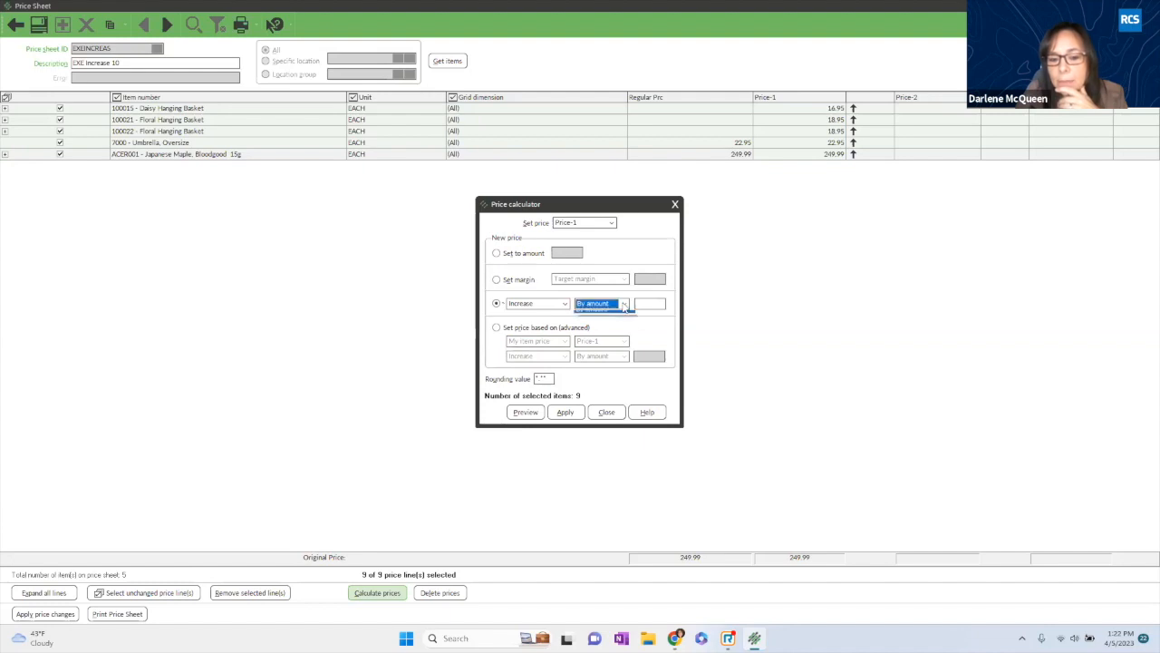
click(598, 315)
click(652, 304)
text(10)
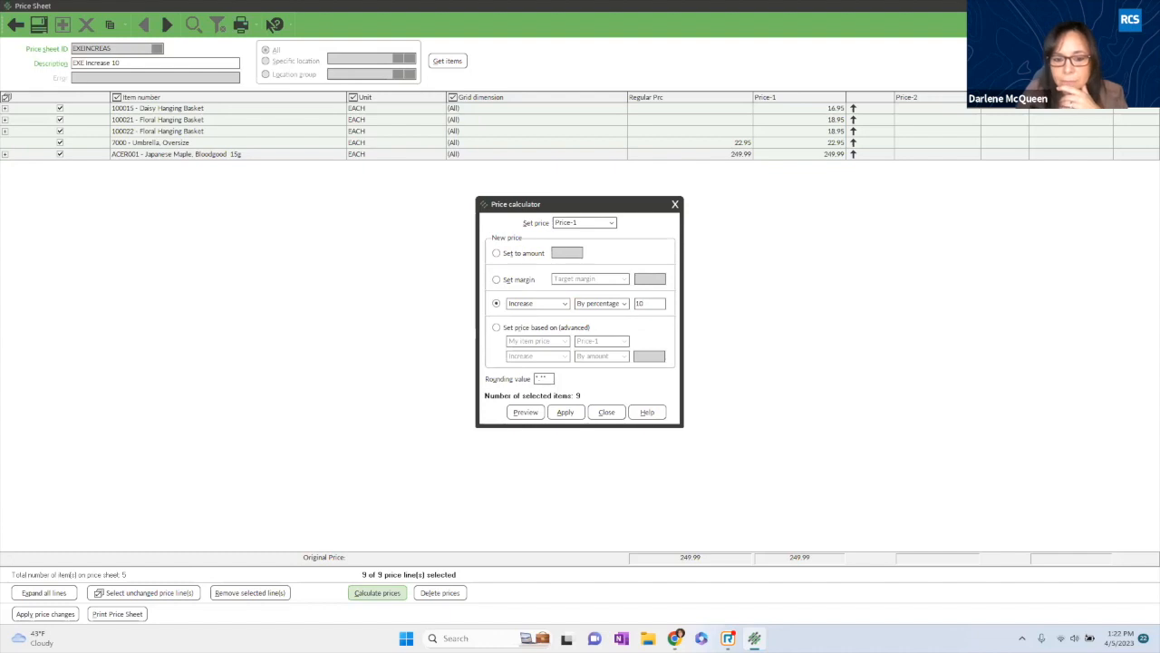
Set the rounding value to *.99 and apply the price calculation to the selected lines.
key(Tab)
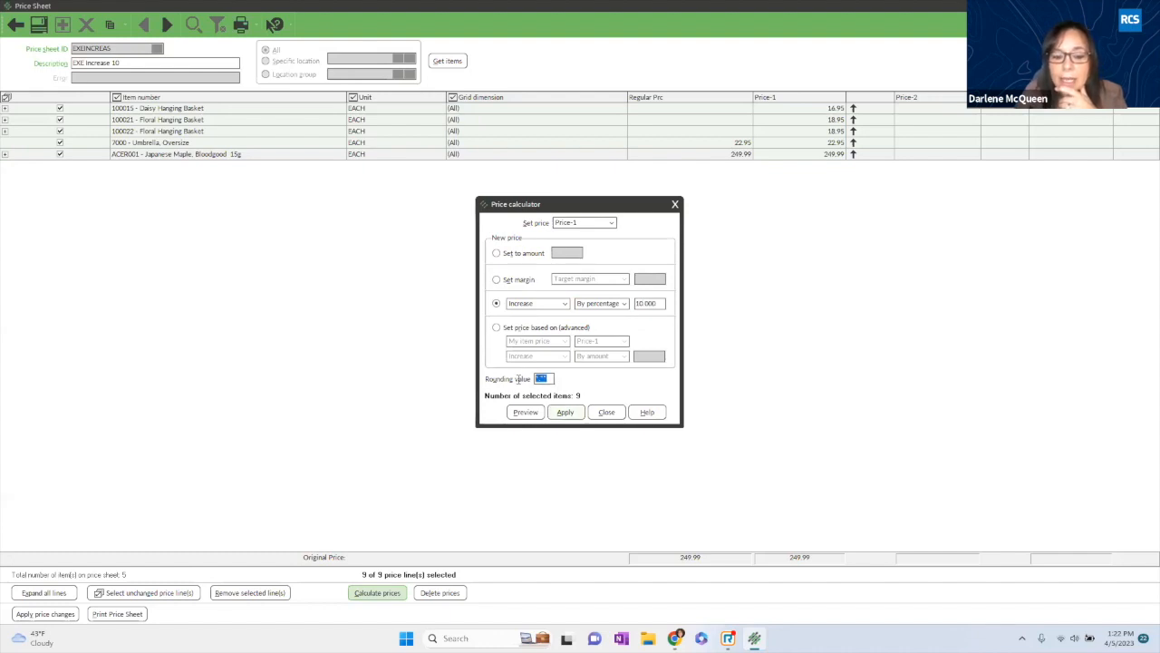
text(.99)
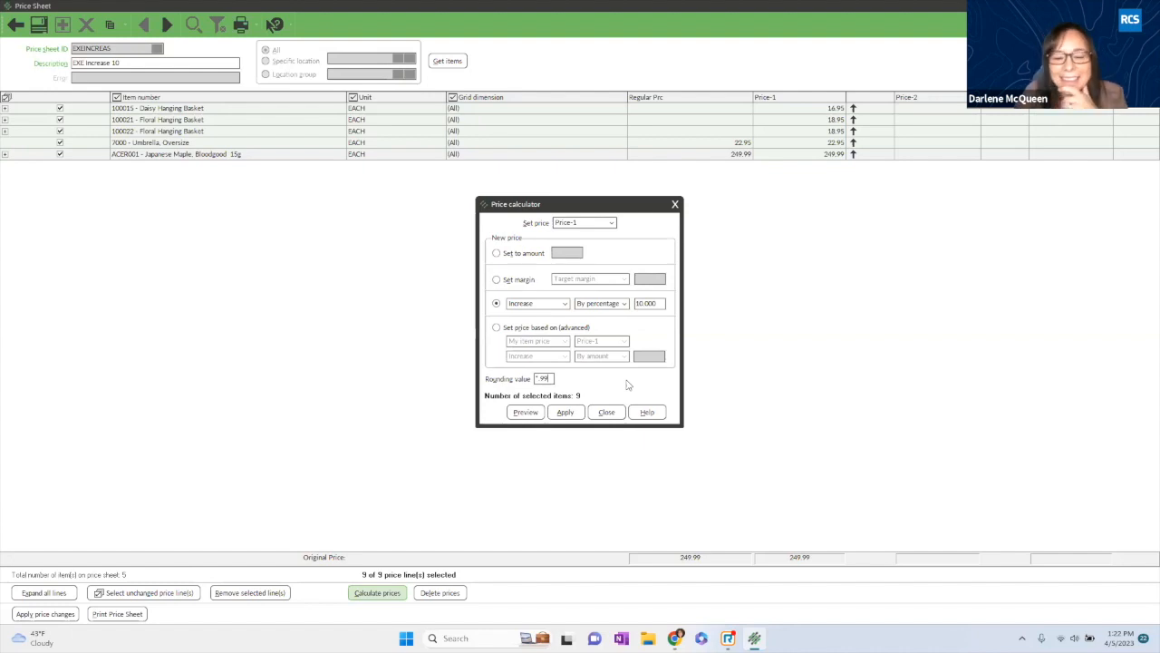
click(566, 413)
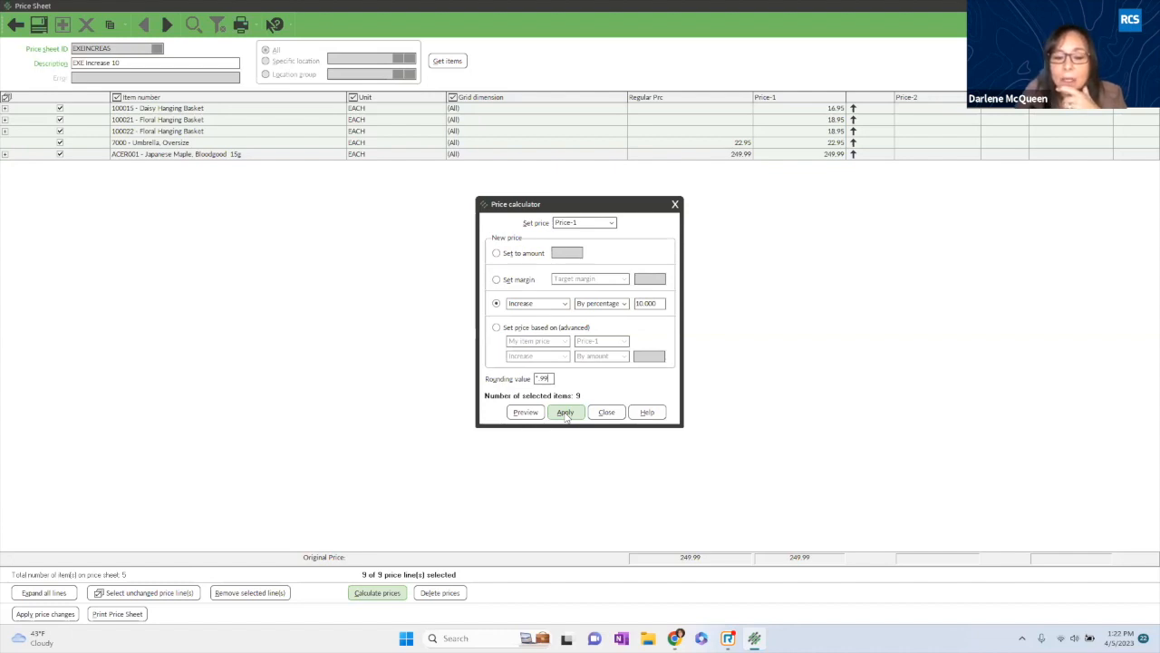
click(566, 413)
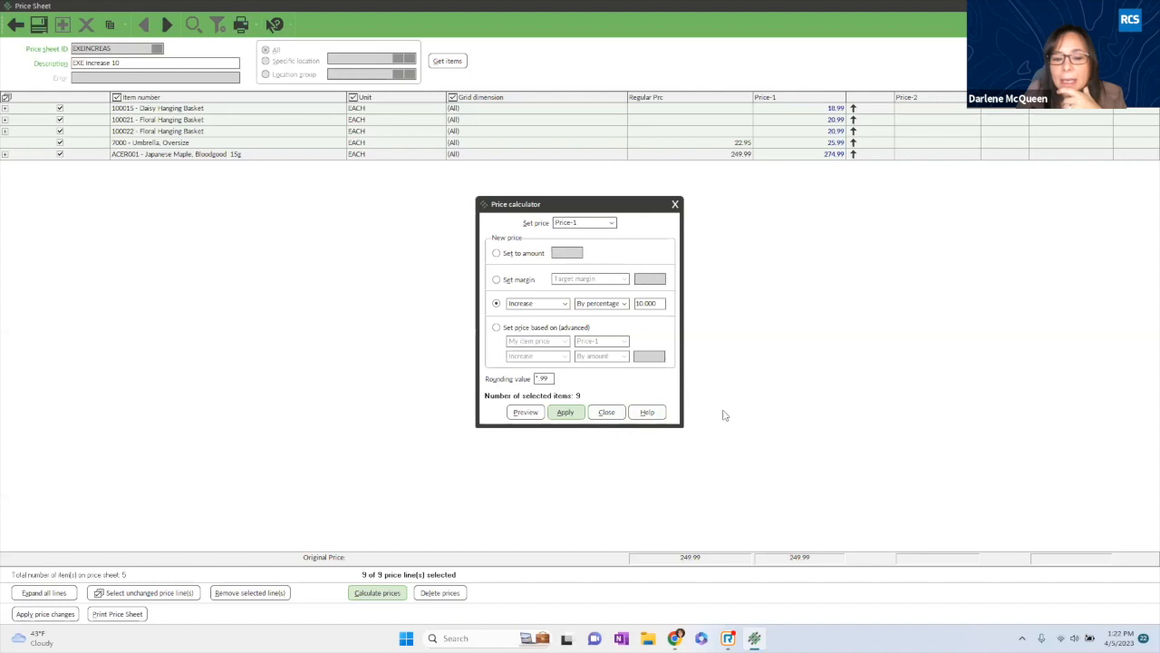
Preview the price calculation for the selected lines, allowing existing new prices to be overwritten, and cancel the preview.
click(524, 412)
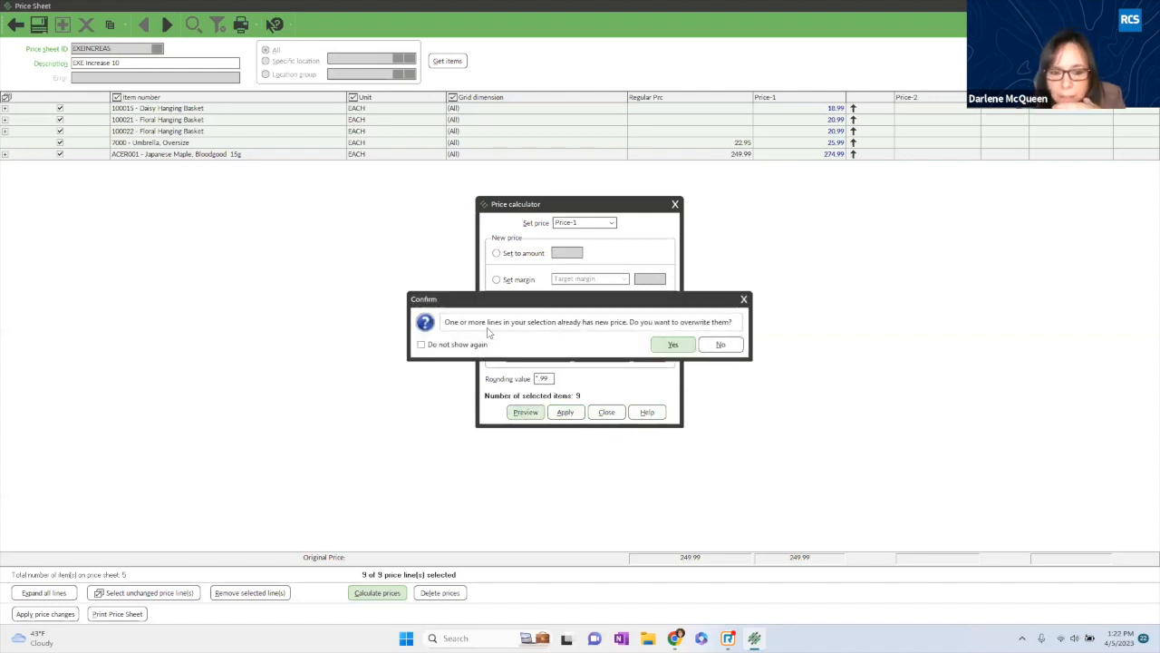
click(671, 345)
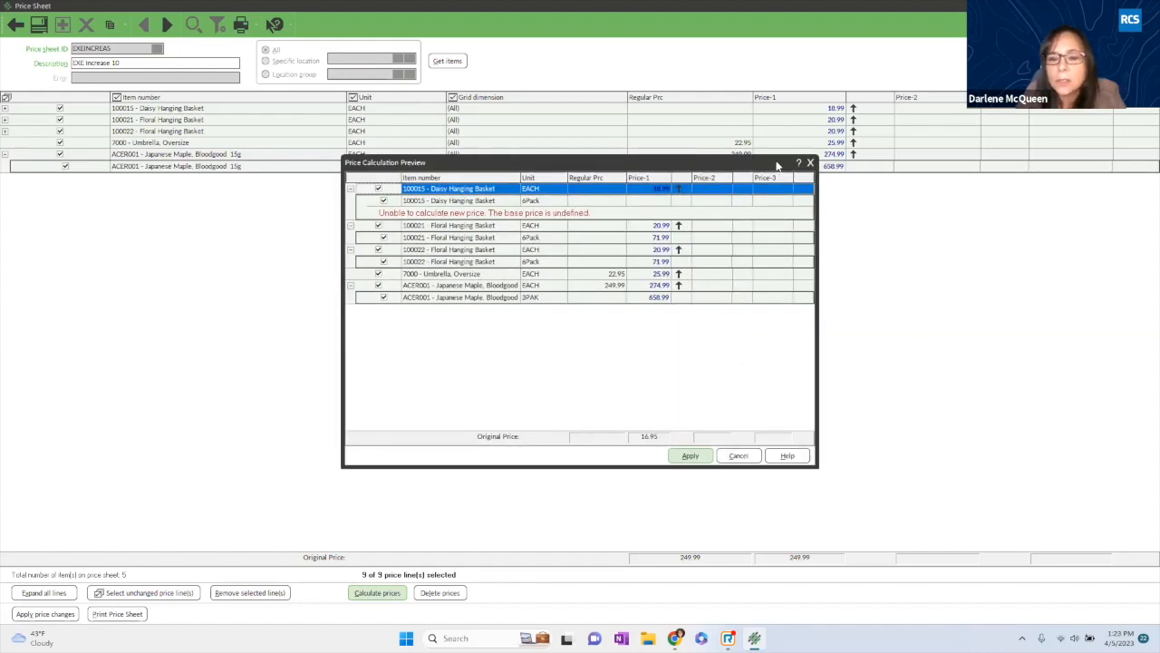
drag(767, 163, 735, 164)
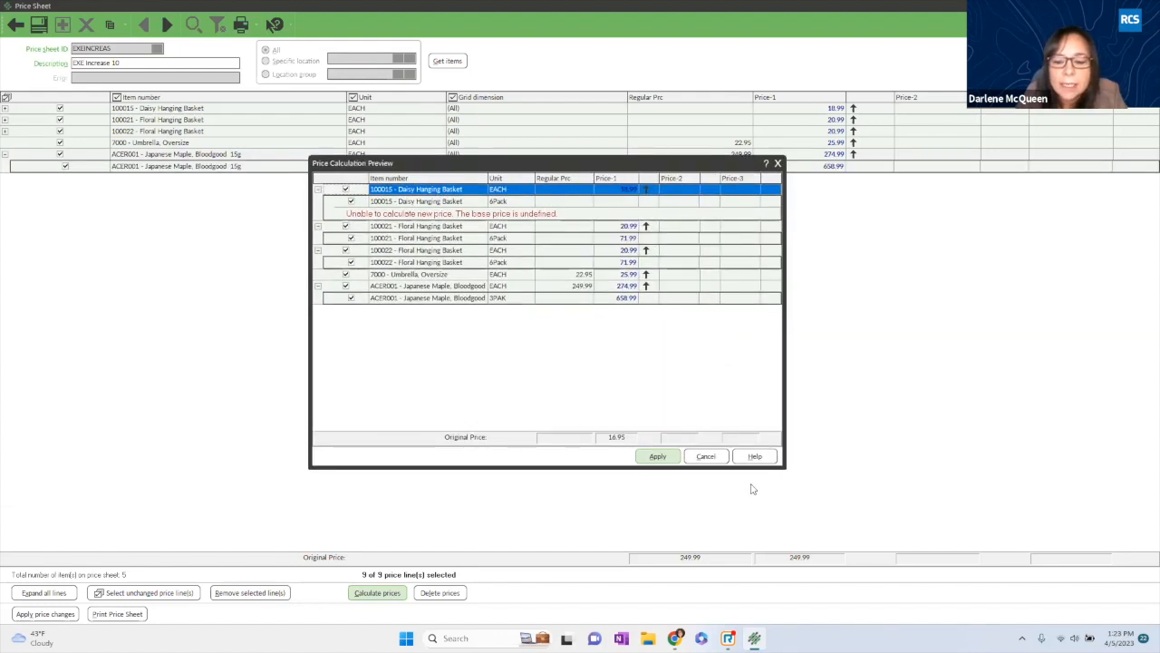
click(713, 456)
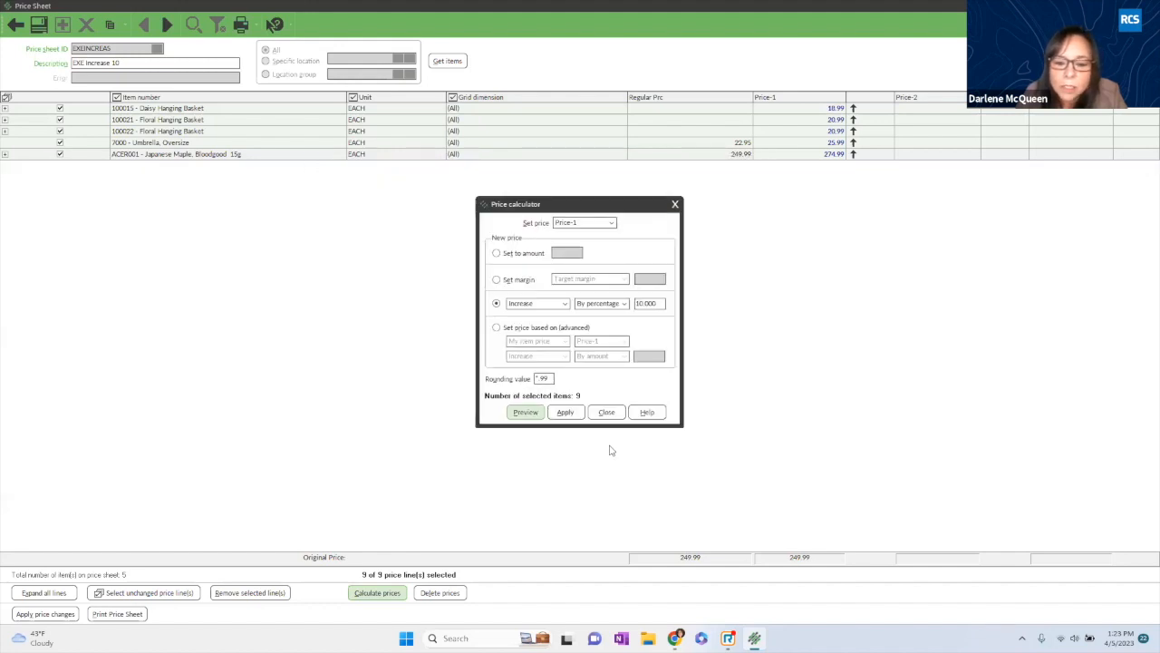
Save the price sheet with the calculated prices.
click(564, 416)
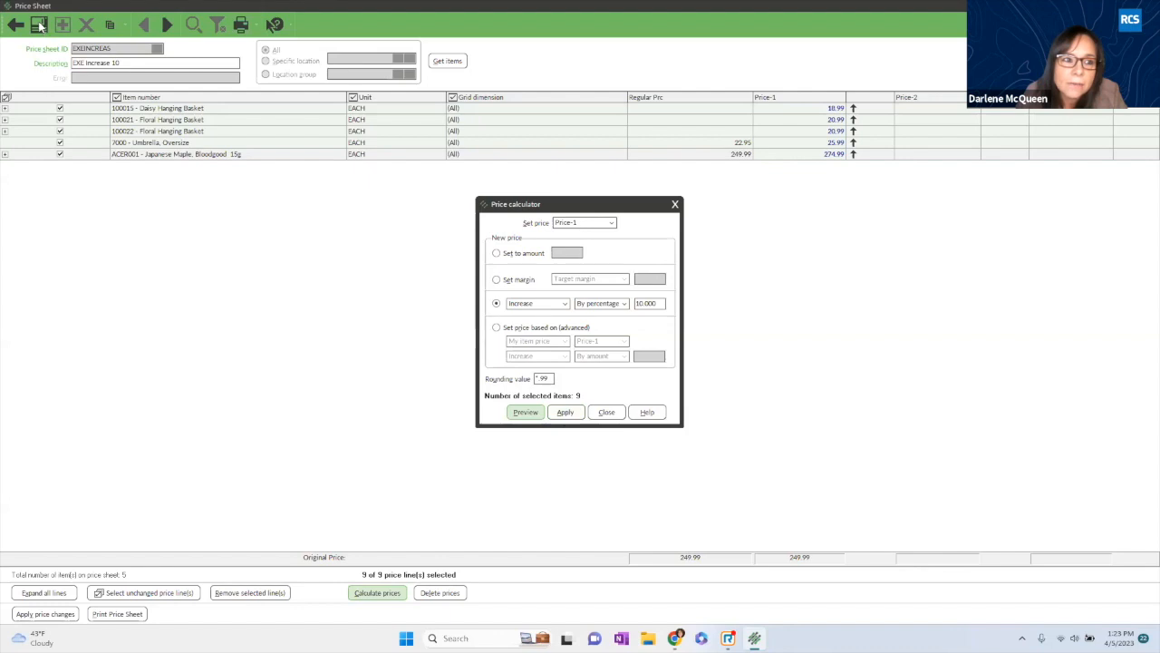
click(39, 25)
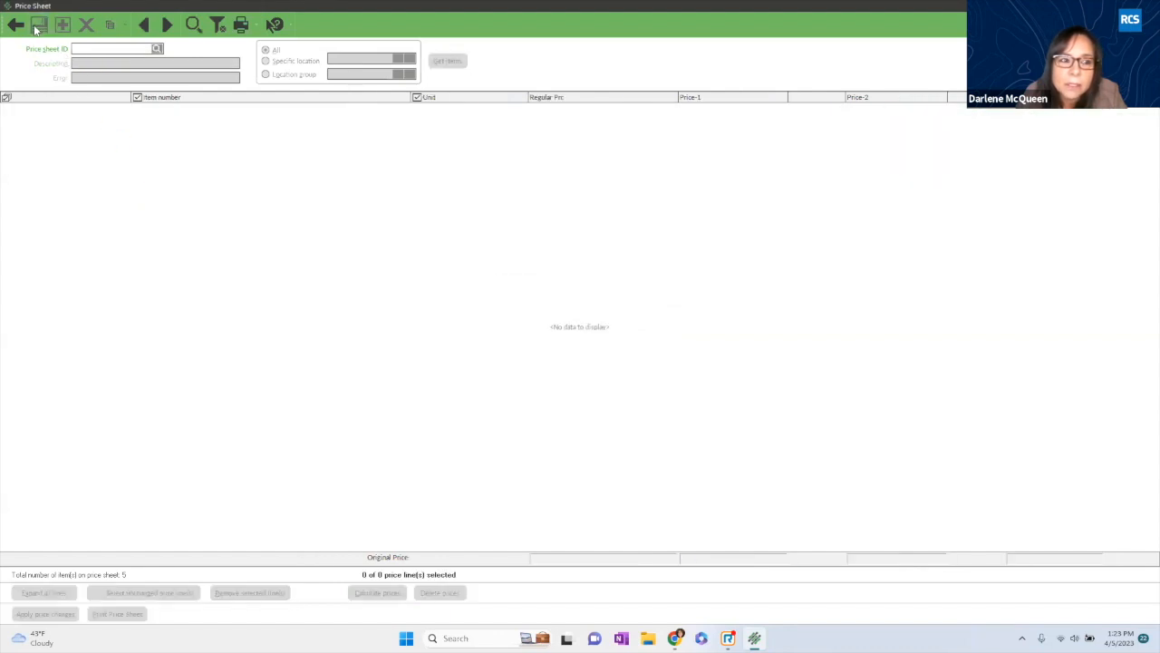